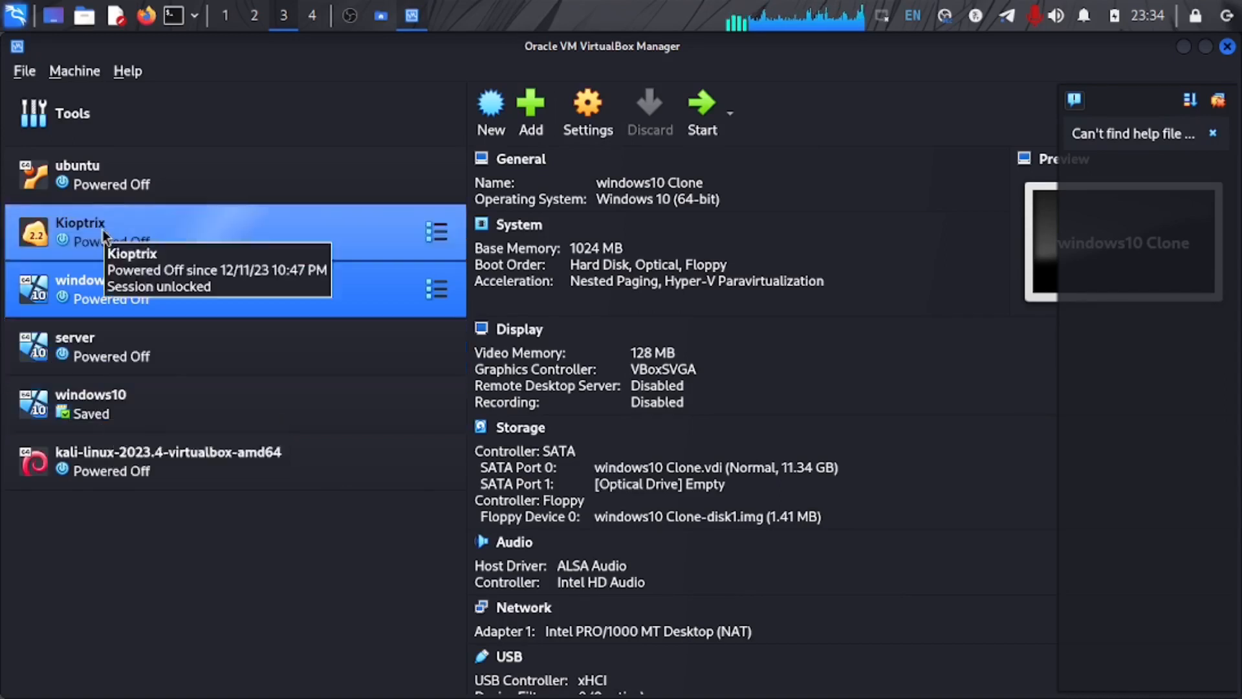
# Step: Select the windows10 virtual machine in the list to show its settings details
pyautogui.click(132, 399)
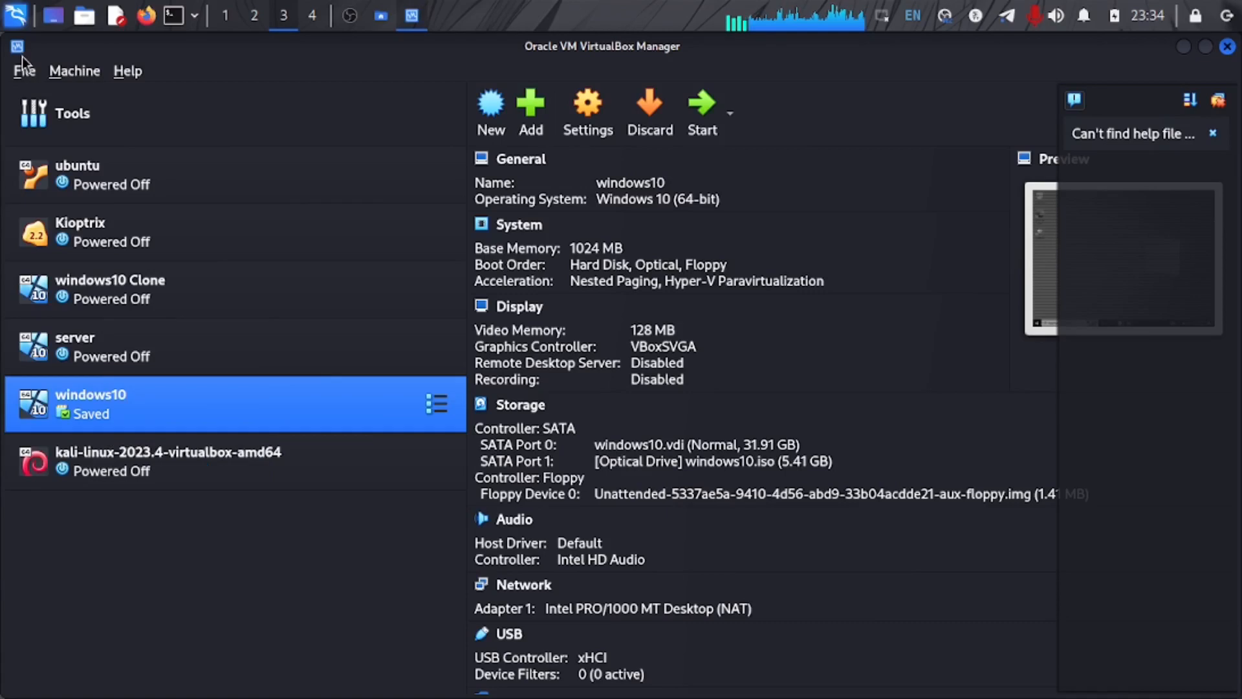
# Step: Open the Virtual Media Manager, dismiss the help notification, and view windows10.vdi's attributes
pyautogui.click(32, 79)
pyautogui.moveTo(96, 178)
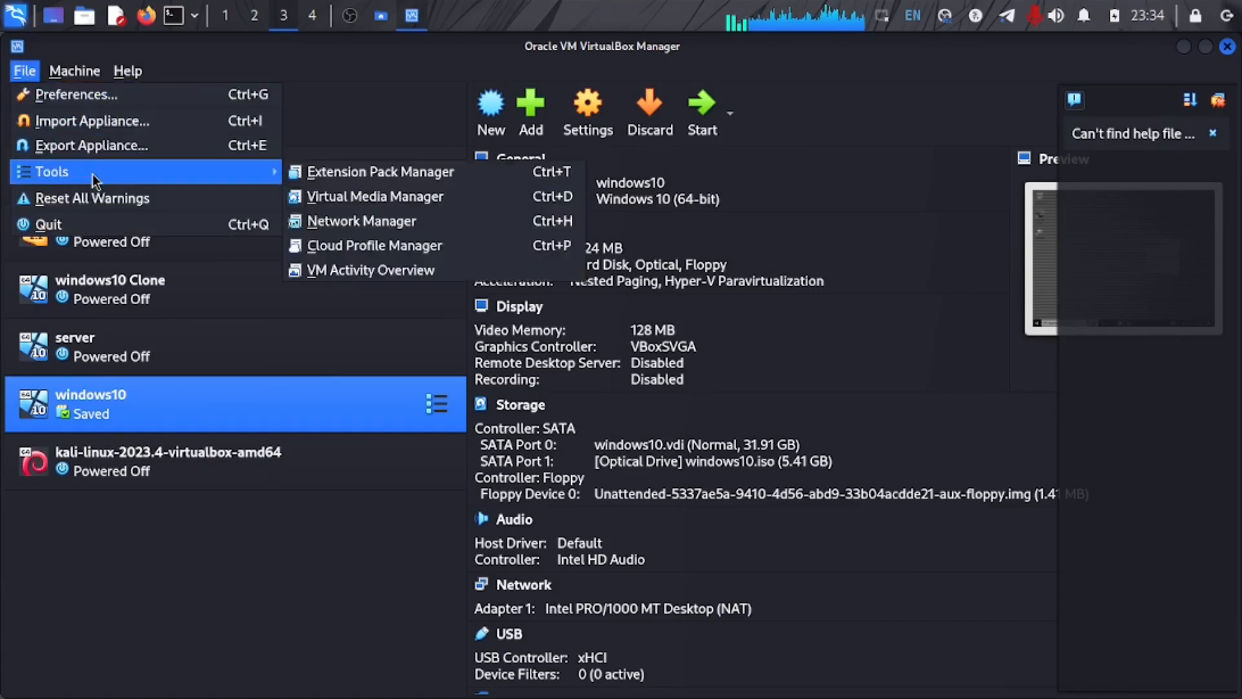
pyautogui.click(375, 201)
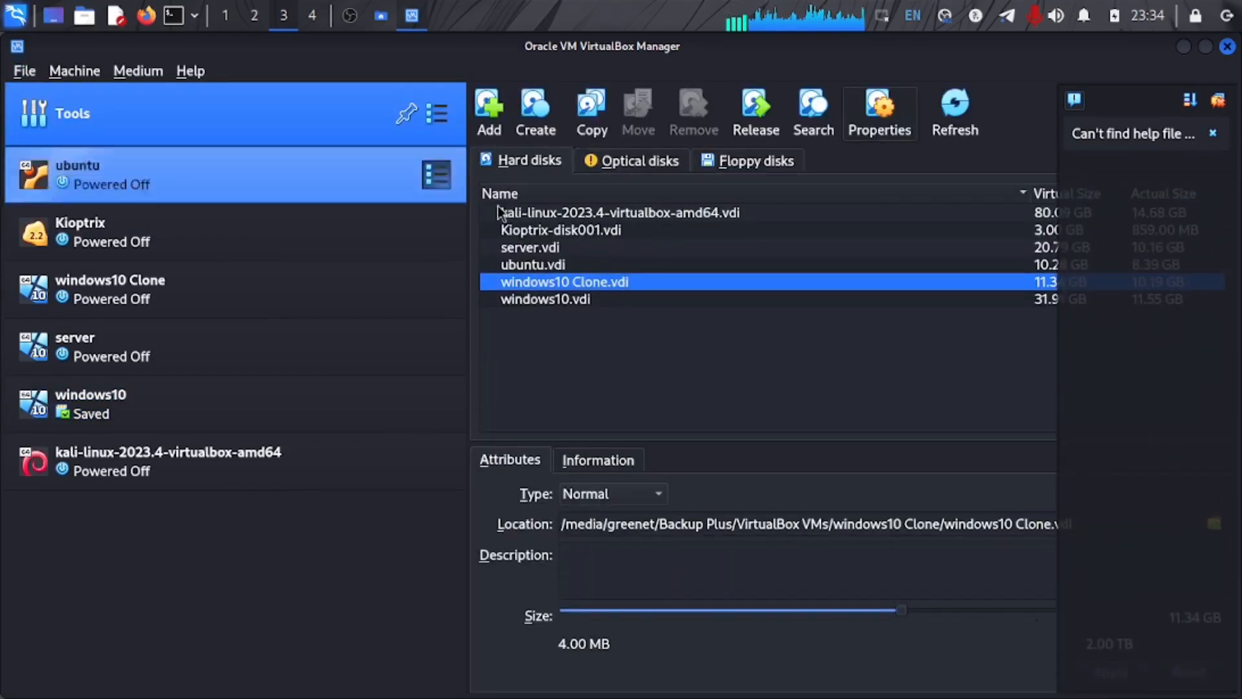
pyautogui.click(1216, 101)
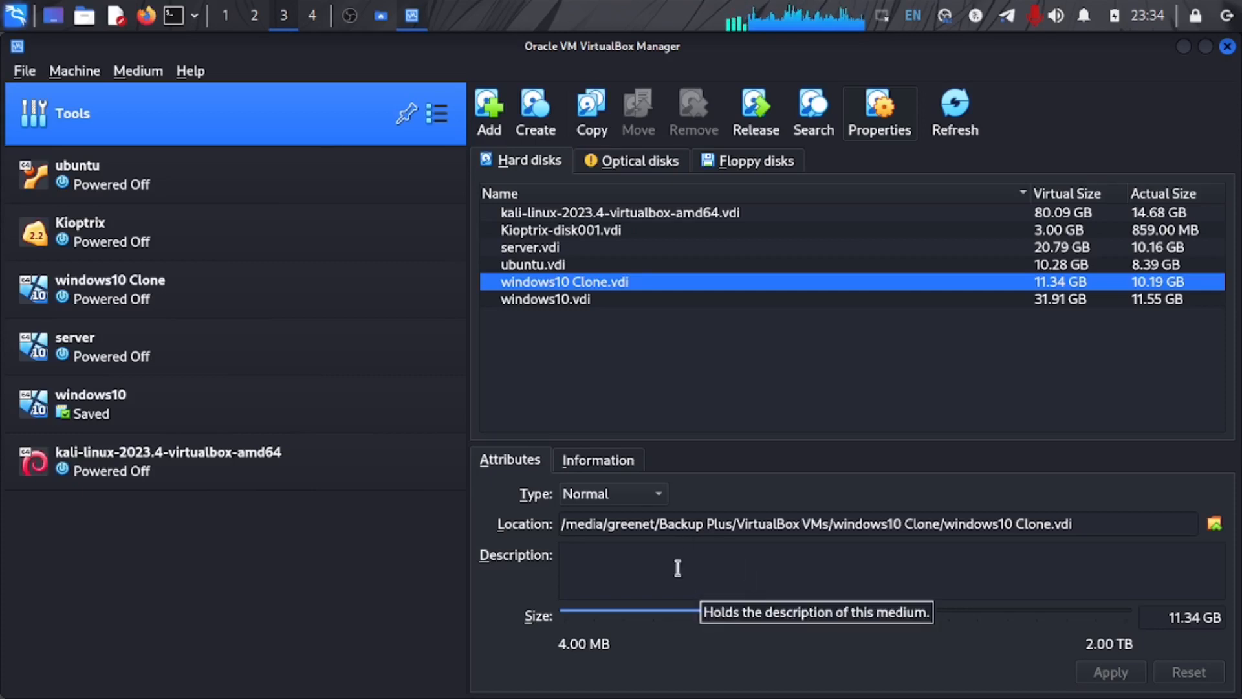
pyautogui.click(545, 299)
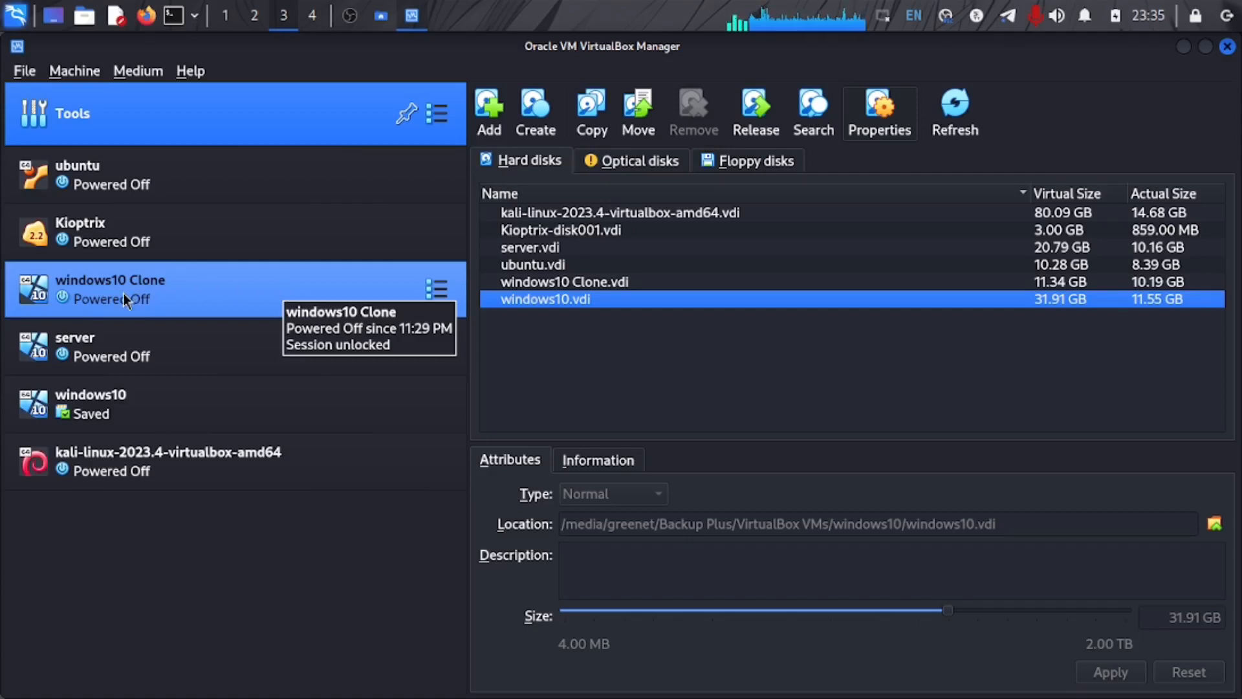
# Step: Reopen the Virtual Media Manager and view the windows10 Clone.vdi attributes at 11.34 GB
pyautogui.click(19, 75)
pyautogui.moveTo(115, 182)
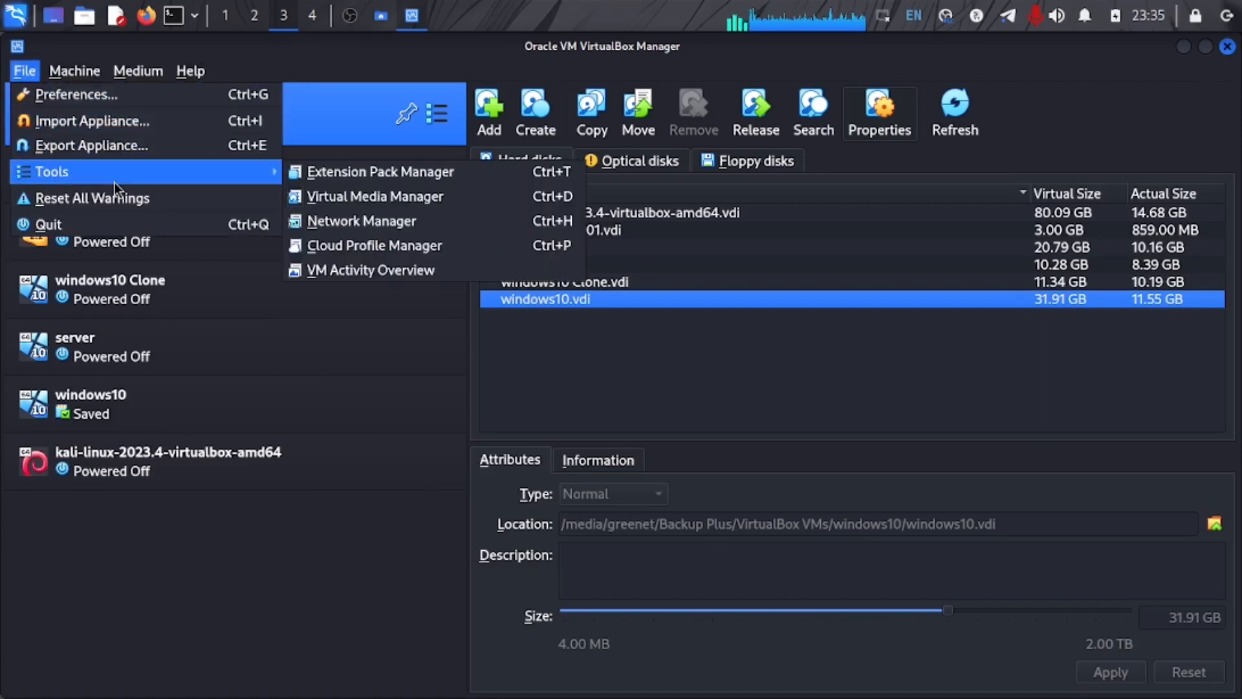
pyautogui.click(373, 202)
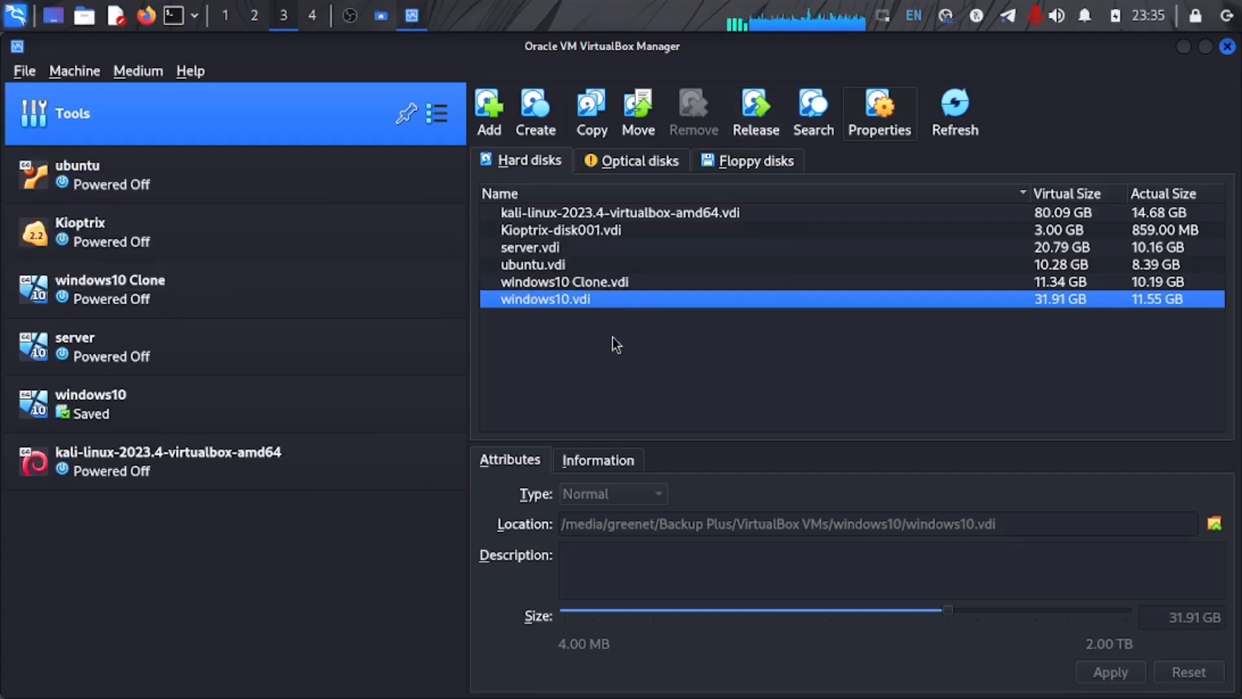
pyautogui.click(557, 289)
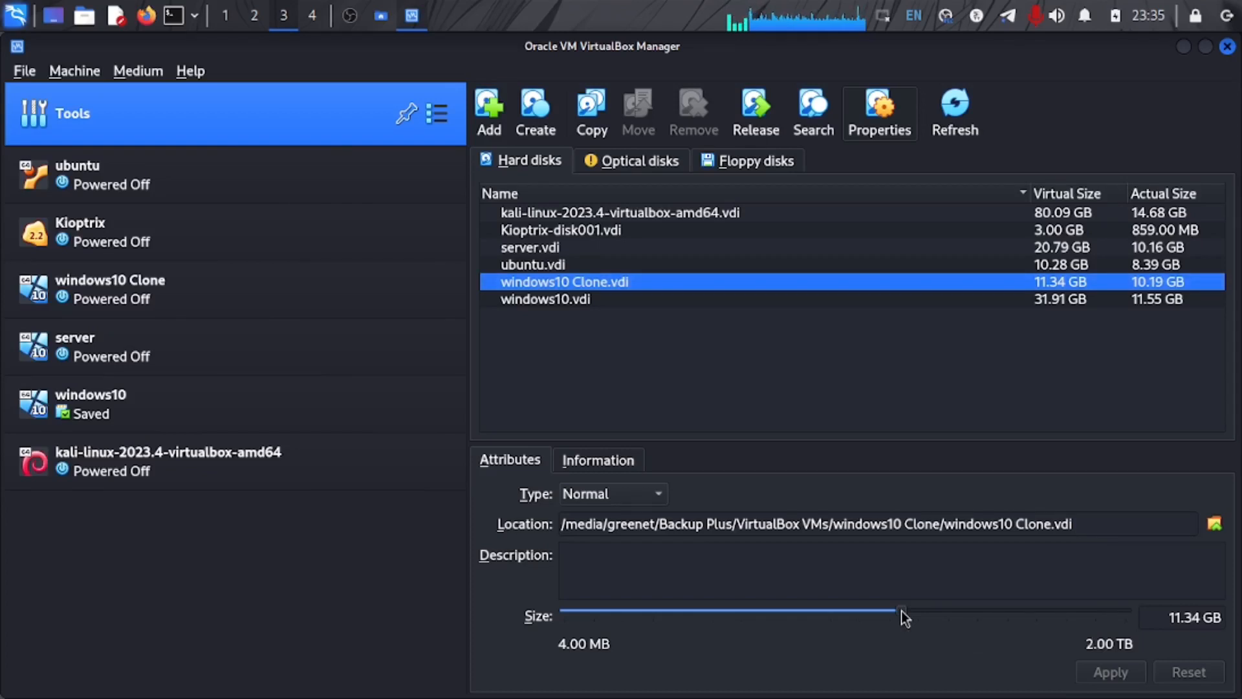
# Step: Resize windows10 Clone.vdi to 20.10 GB, apply it, and select the windows10 Clone machine
pyautogui.moveTo(904, 618); pyautogui.dragTo(930, 620)
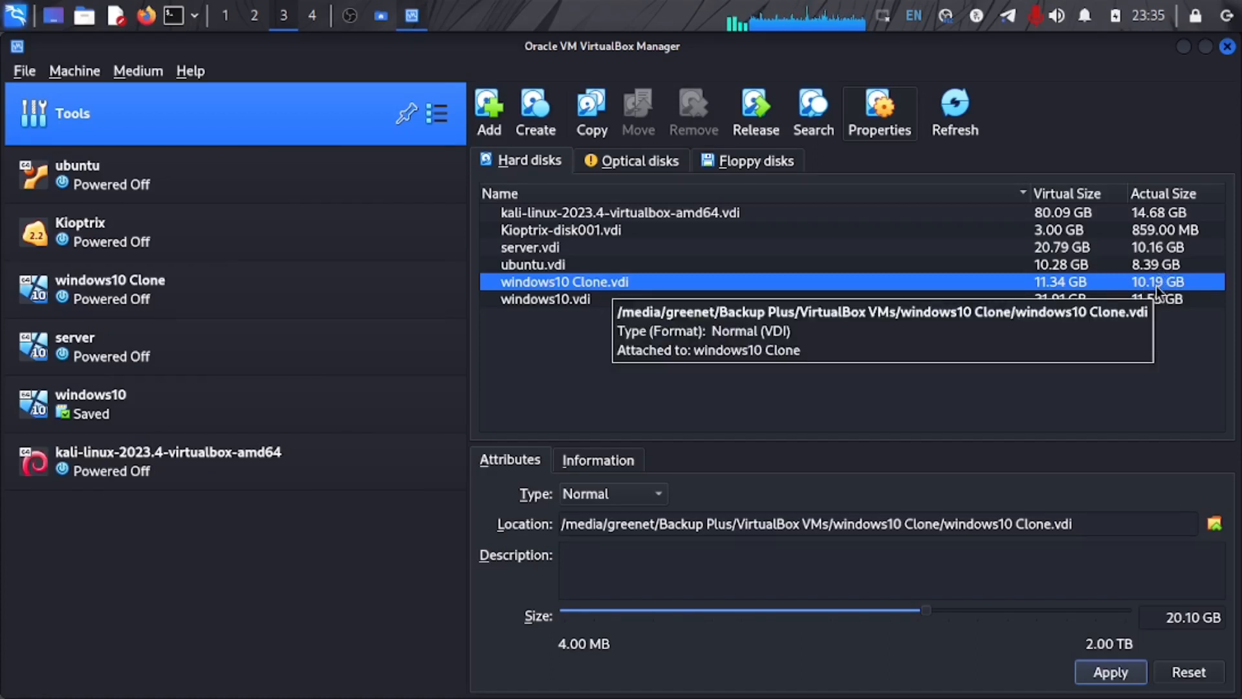
pyautogui.click(1111, 673)
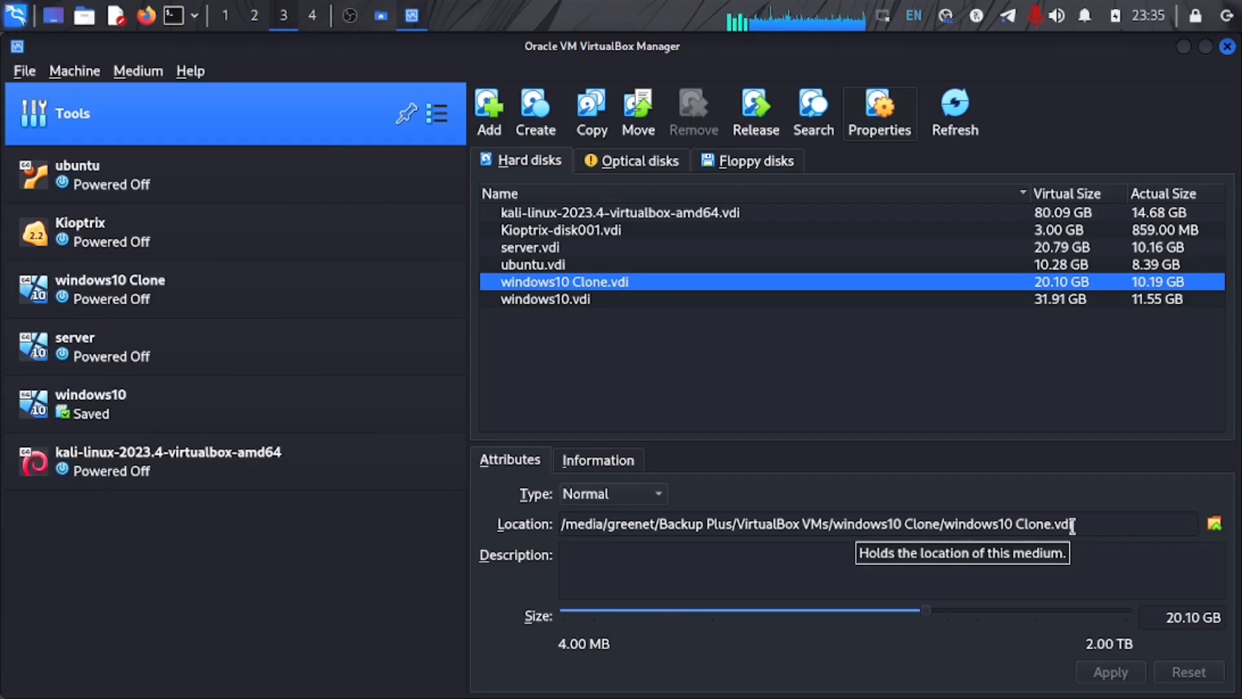
pyautogui.click(373, 298)
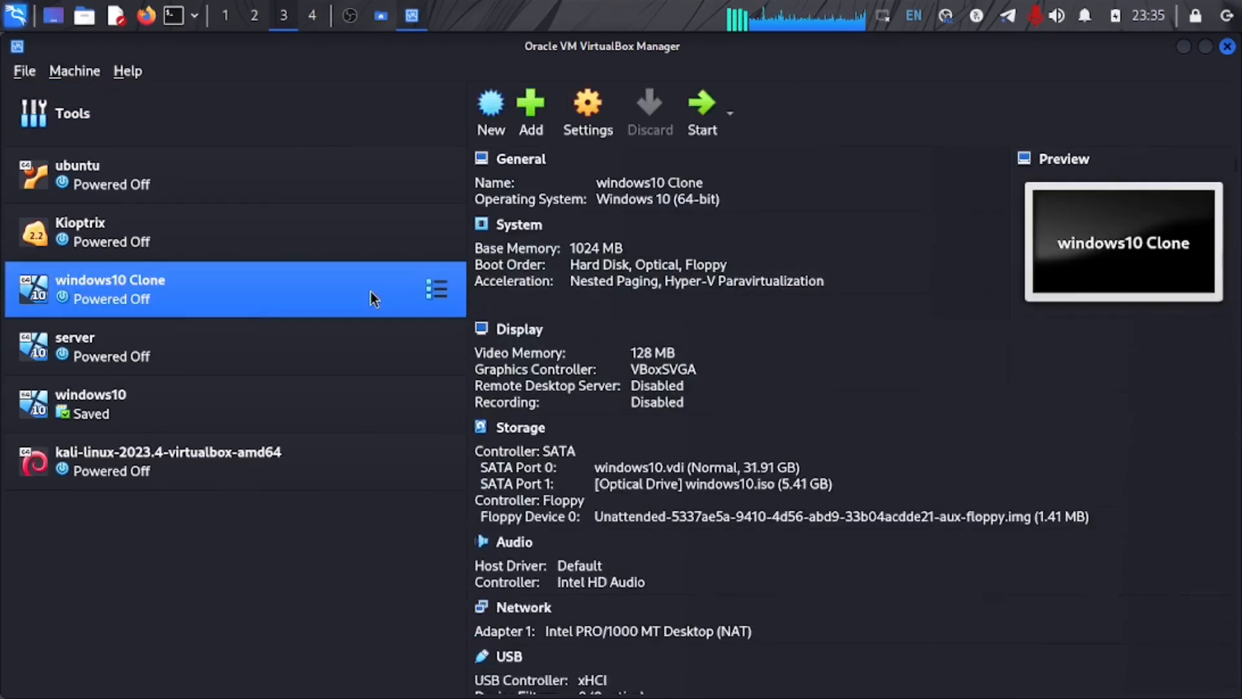
# Step: Start the windows10 Clone virtual machine so Windows begins booting
pyautogui.click(705, 109)
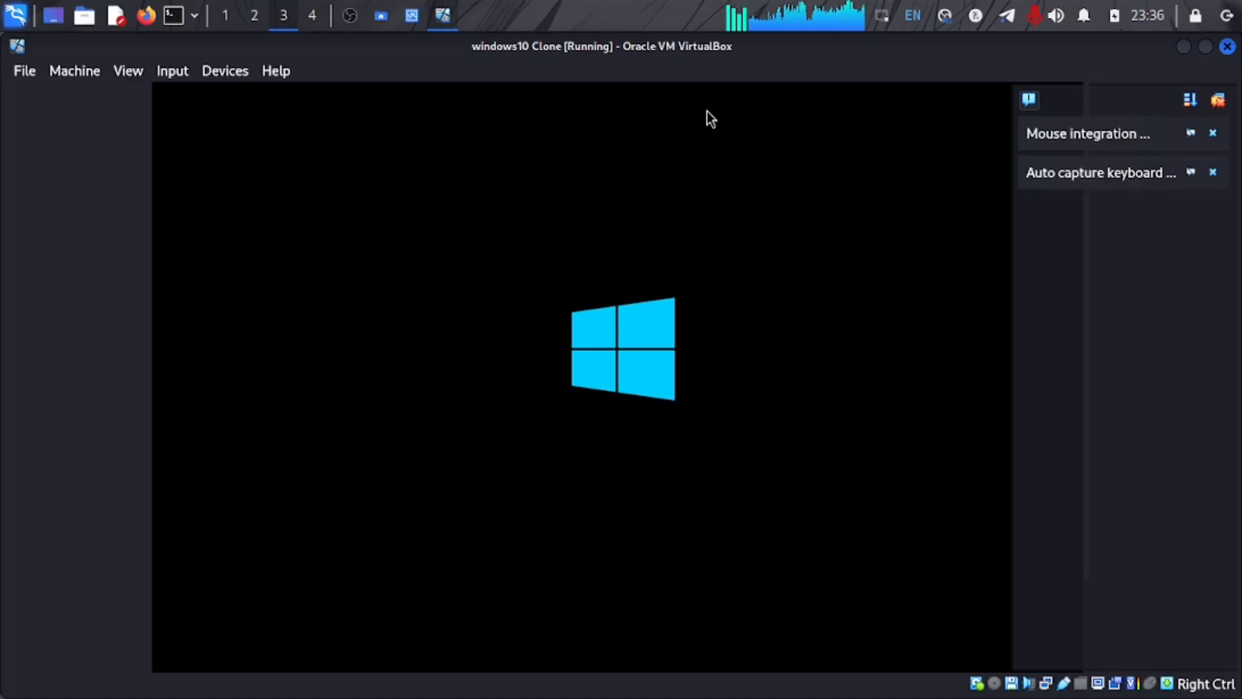
# Step: Close the notification panel and scroll the windows10 Clone display to show the full boot screen
pyautogui.click(1219, 103)
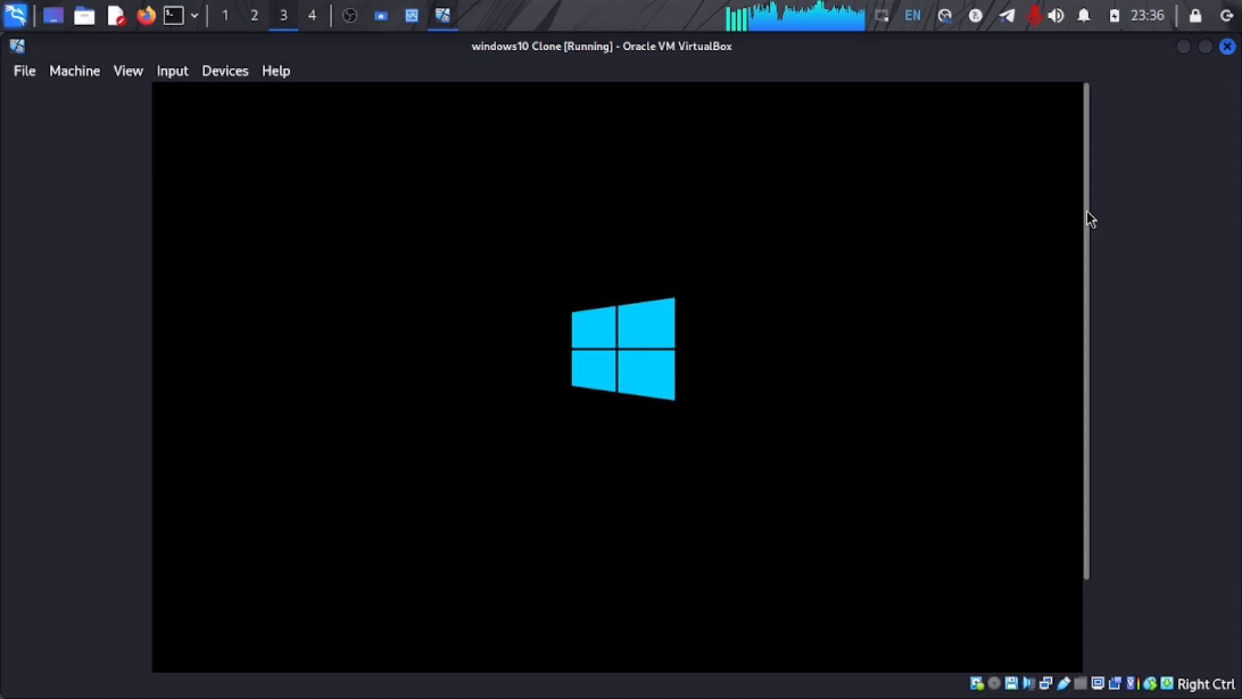
pyautogui.moveTo(1087, 211); pyautogui.dragTo(1086, 324)
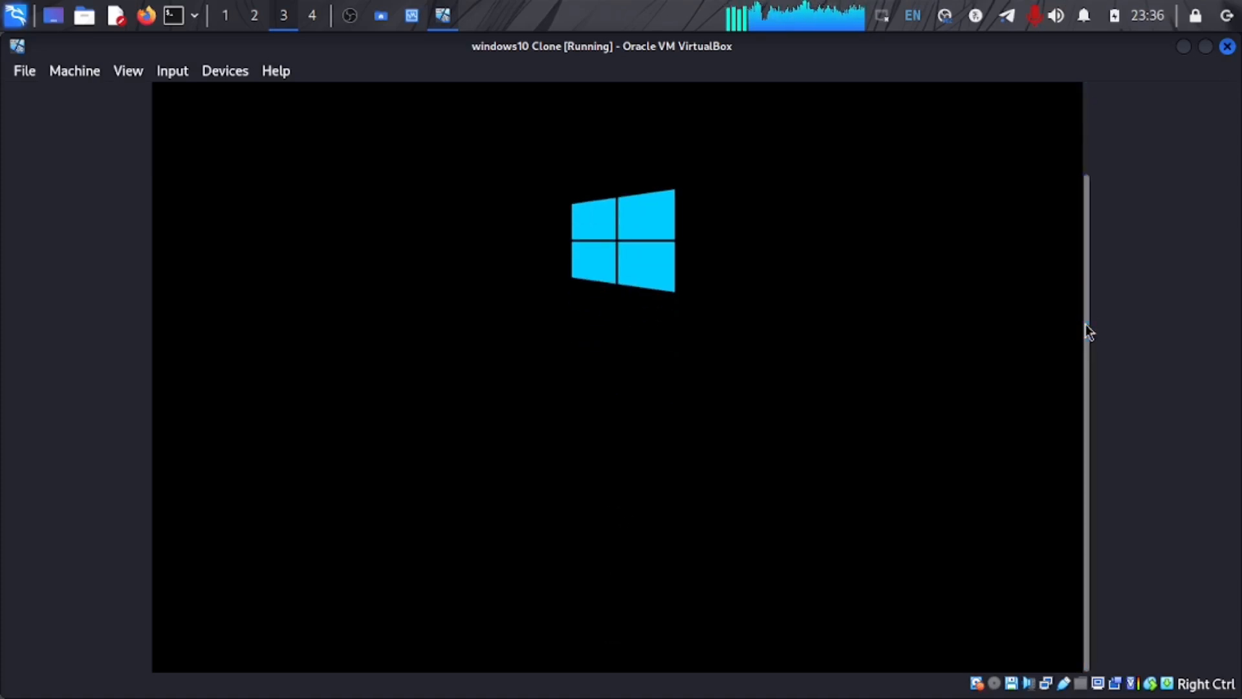
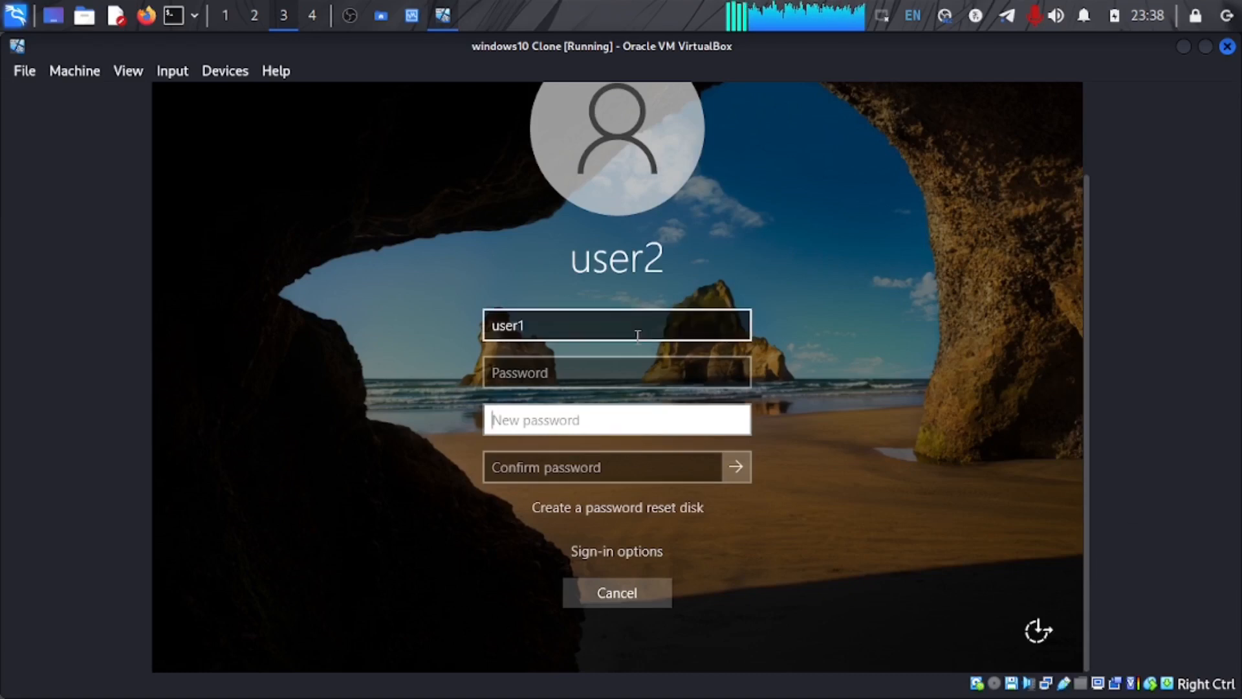
# Step: Enter the account's current password in the Password field of the Windows change-password form
pyautogui.click(594, 374)
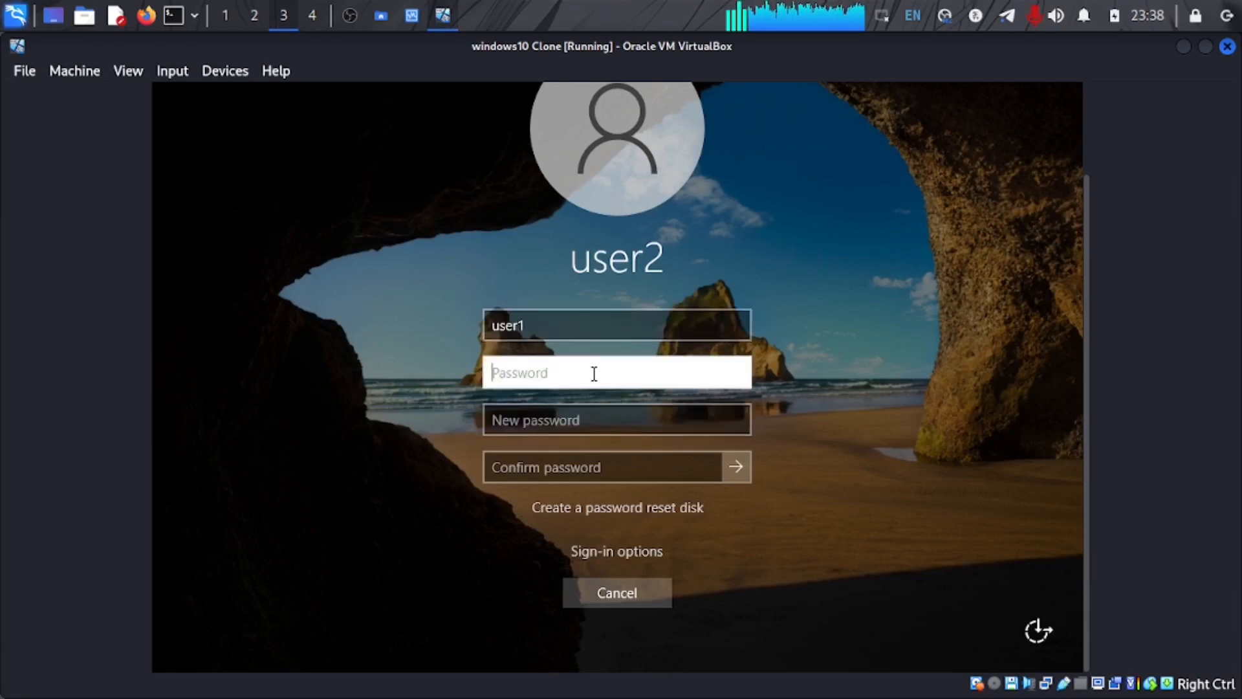
pyautogui.write('123')
pyautogui.click(615, 429)
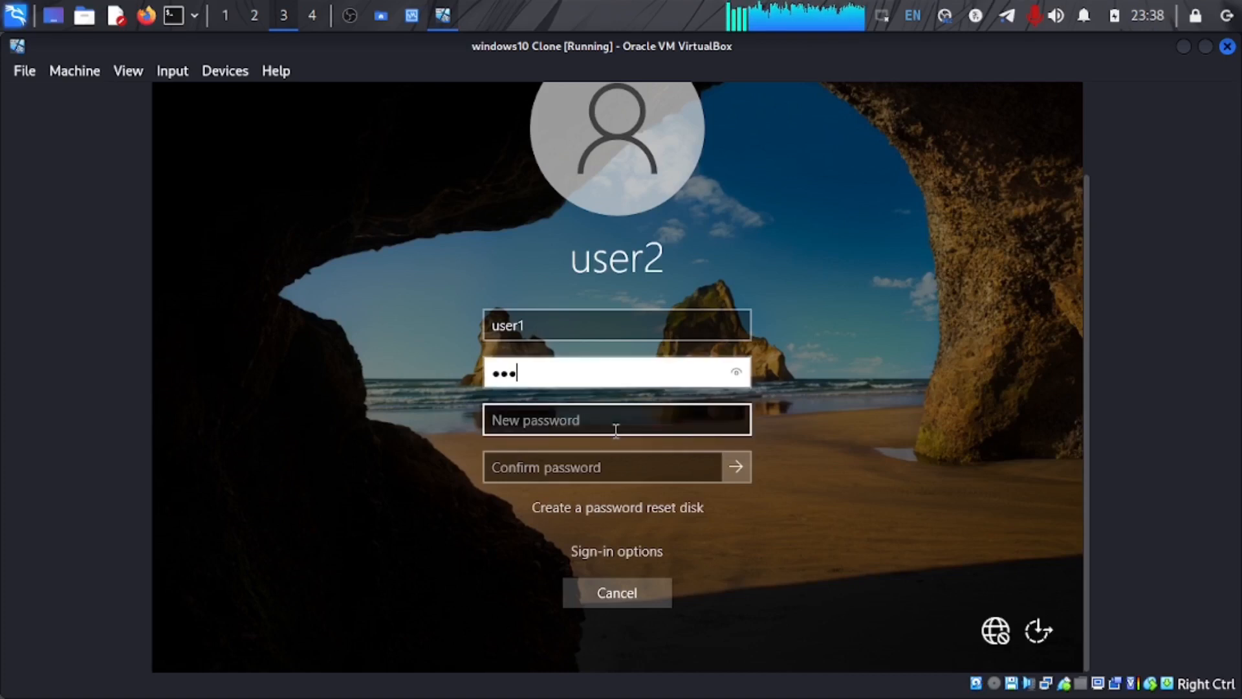
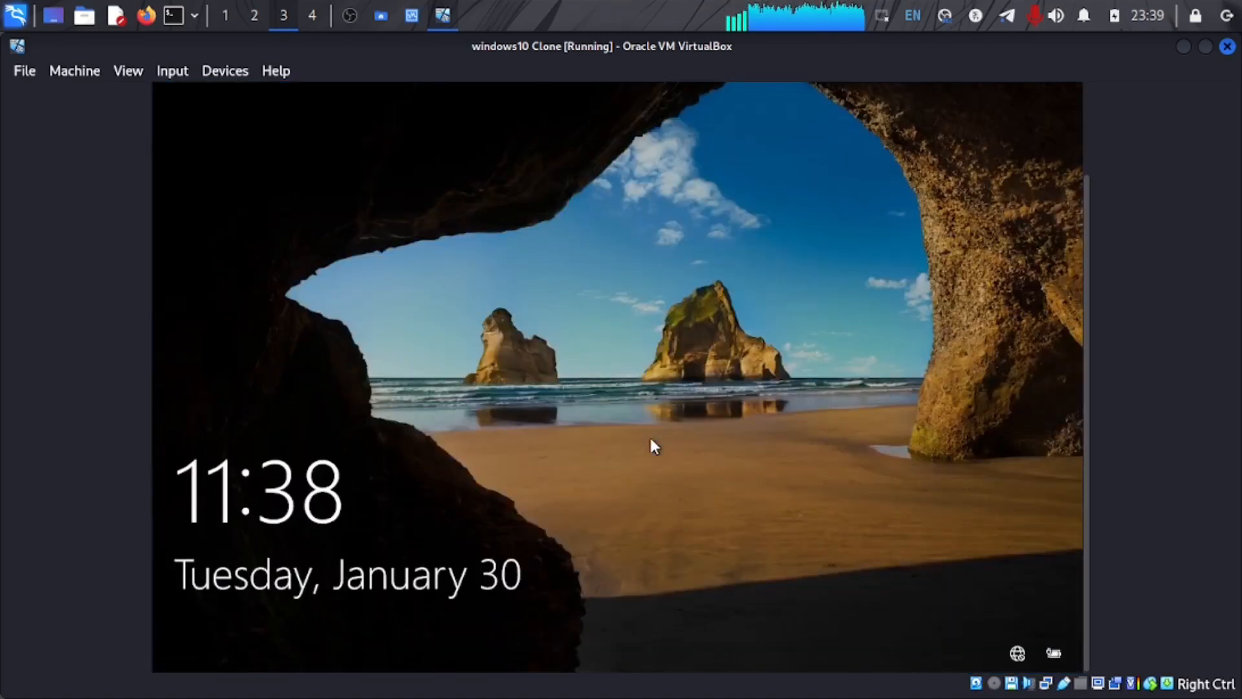
# Step: Dismiss the lock screen and sign in to the Windows 10 clone with the current account password
pyautogui.click(651, 440)
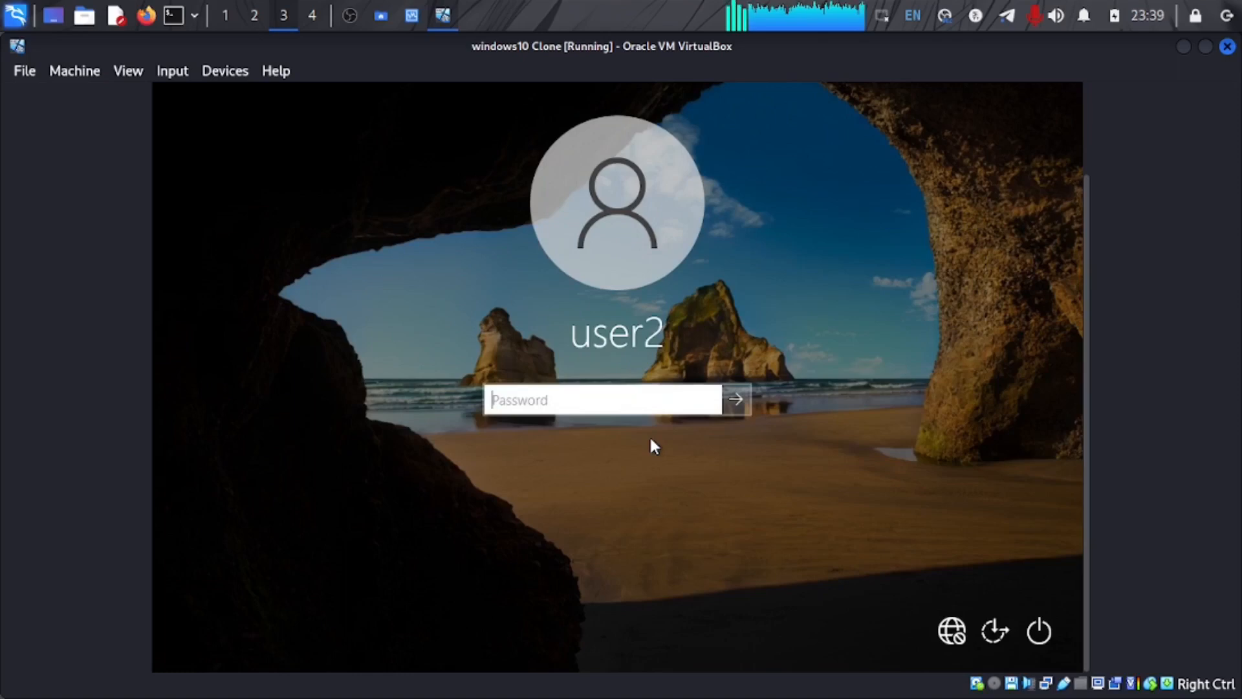
pyautogui.write('•••')
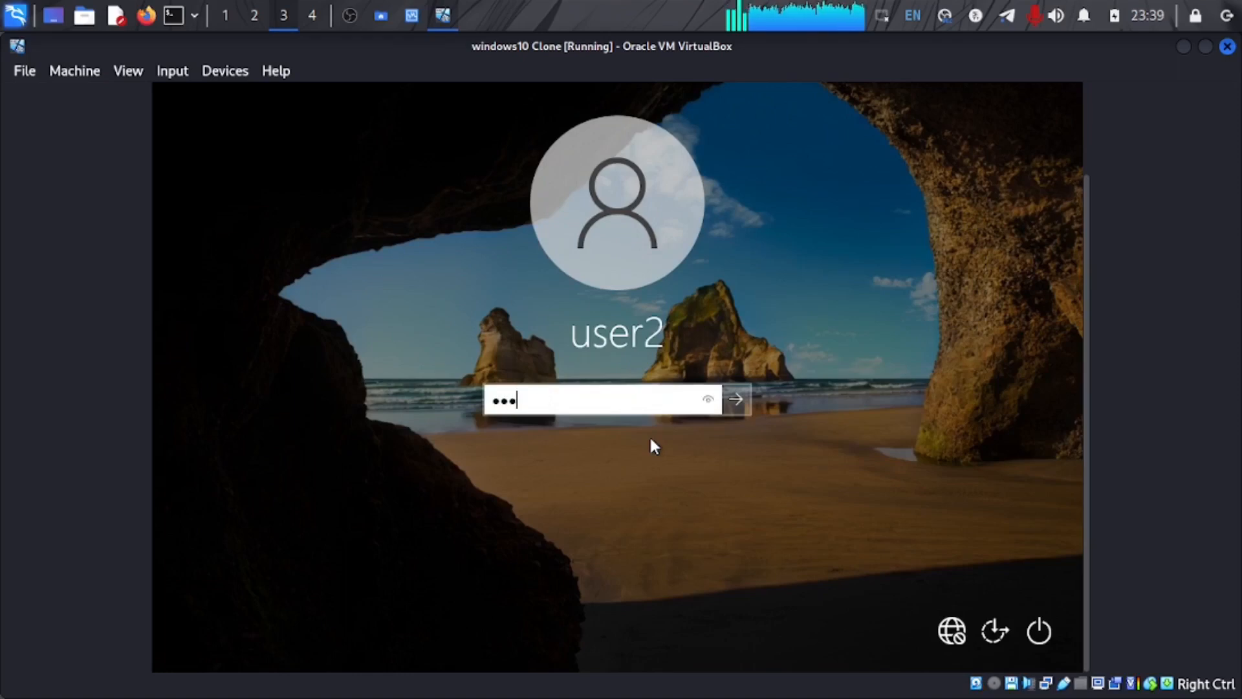
pyautogui.press('Return')
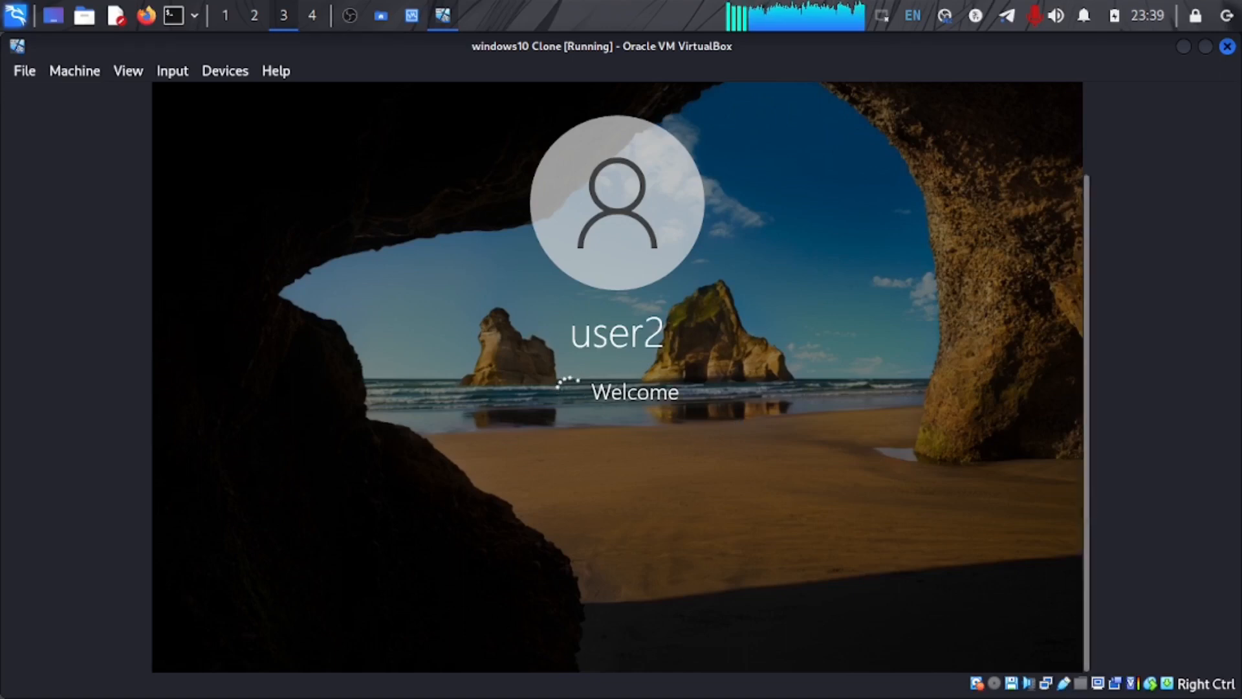
# Step: Accept the expired-password notice, then enter and confirm a new account password
pyautogui.moveTo(1086, 504); pyautogui.dragTo(1068, 429)
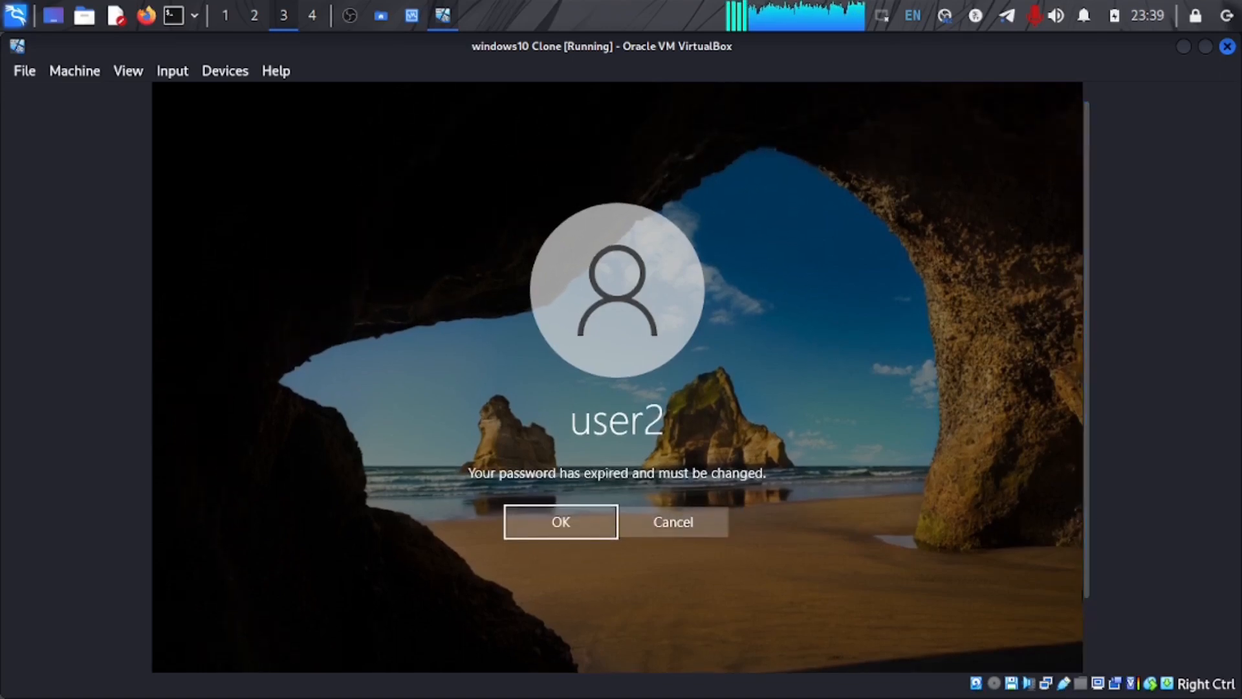
pyautogui.click(592, 531)
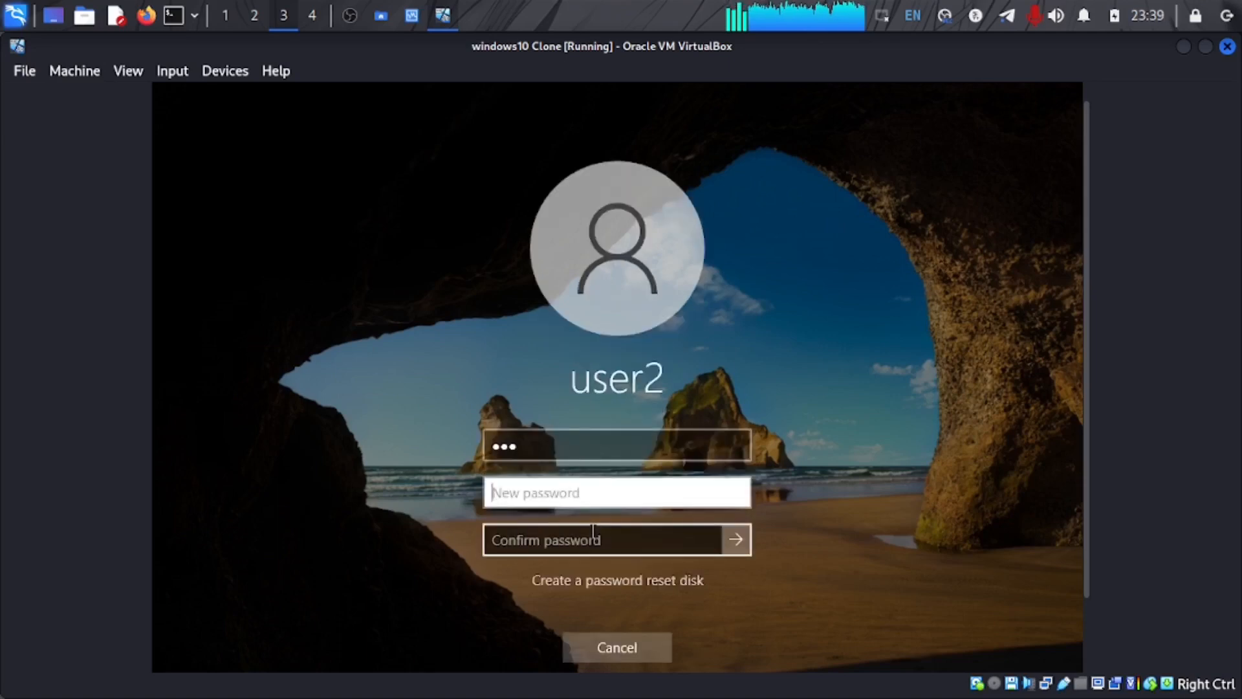
pyautogui.write('123')
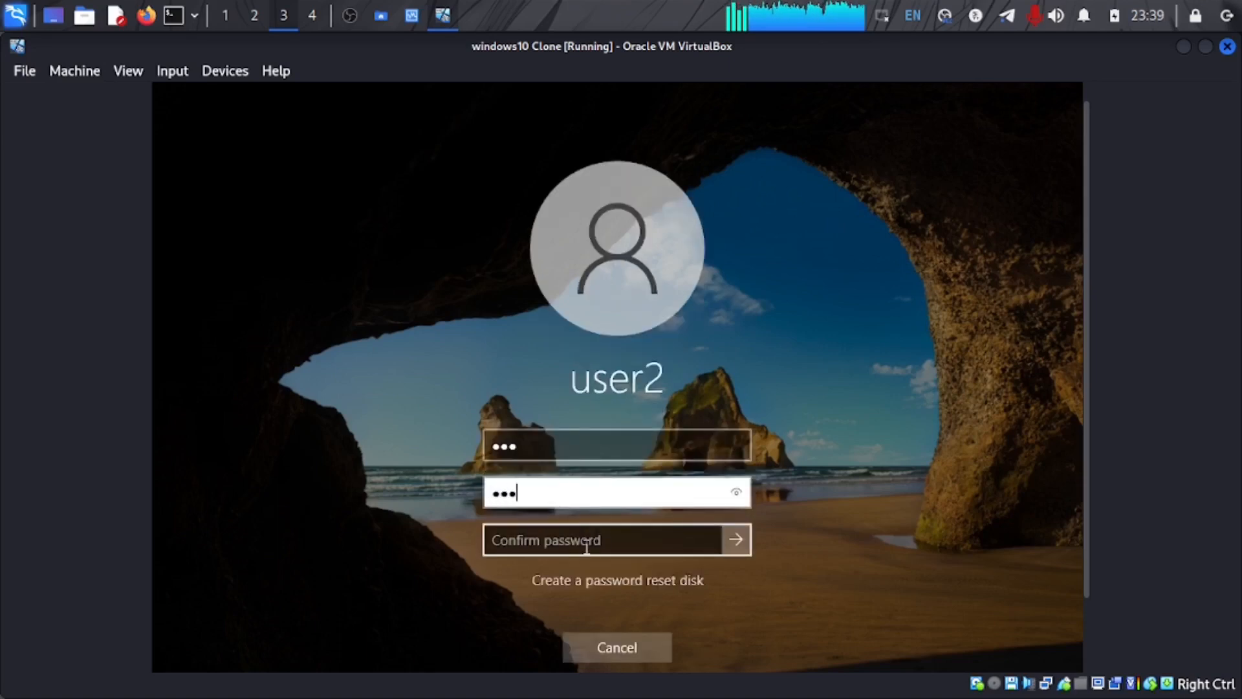
pyautogui.click(586, 546)
pyautogui.write('123')
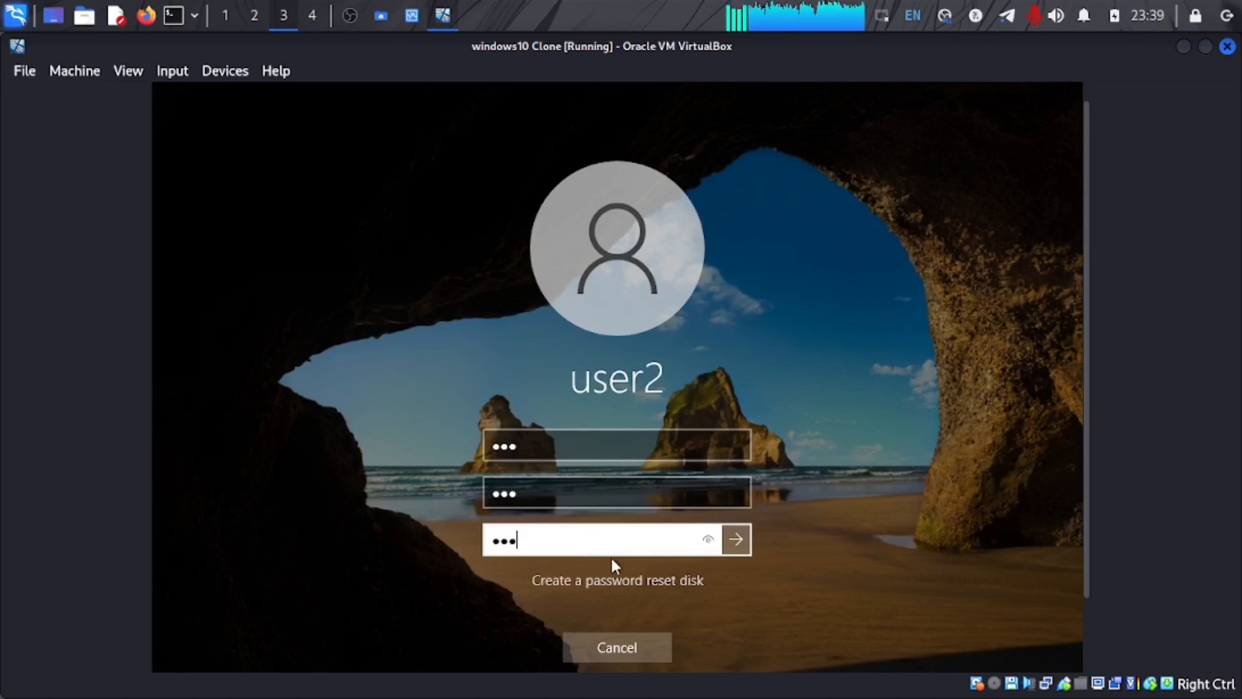
pyautogui.click(724, 552)
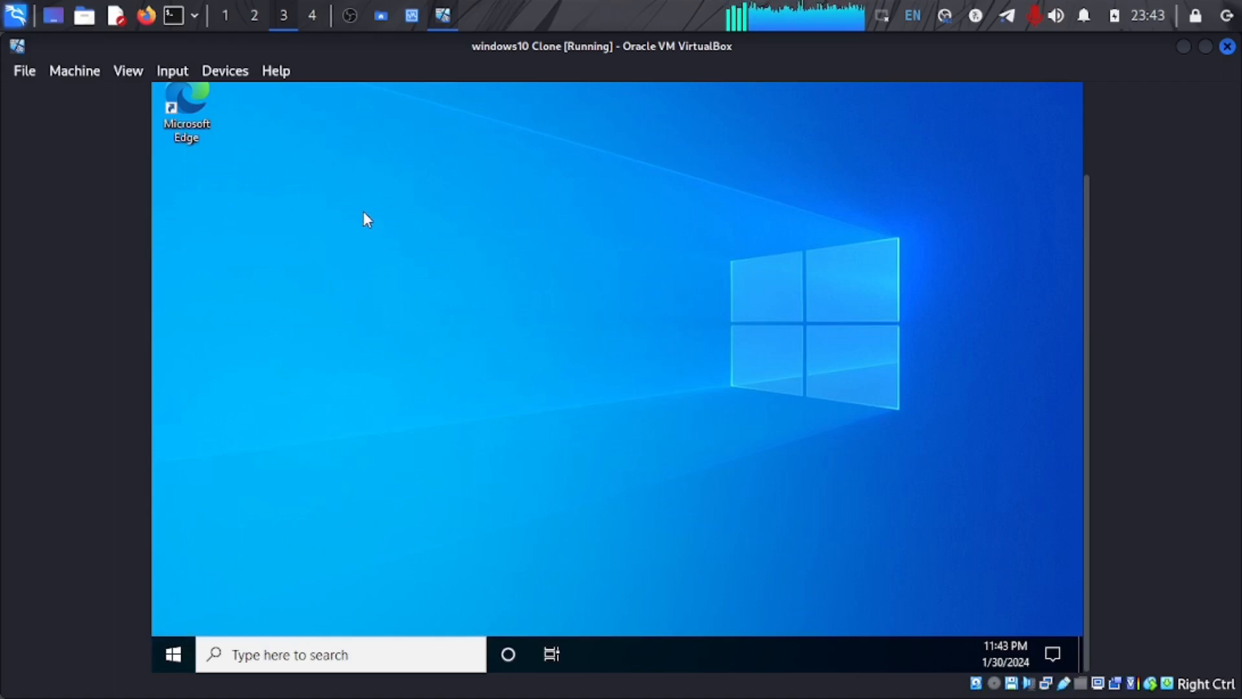
pyautogui.press('super+x')
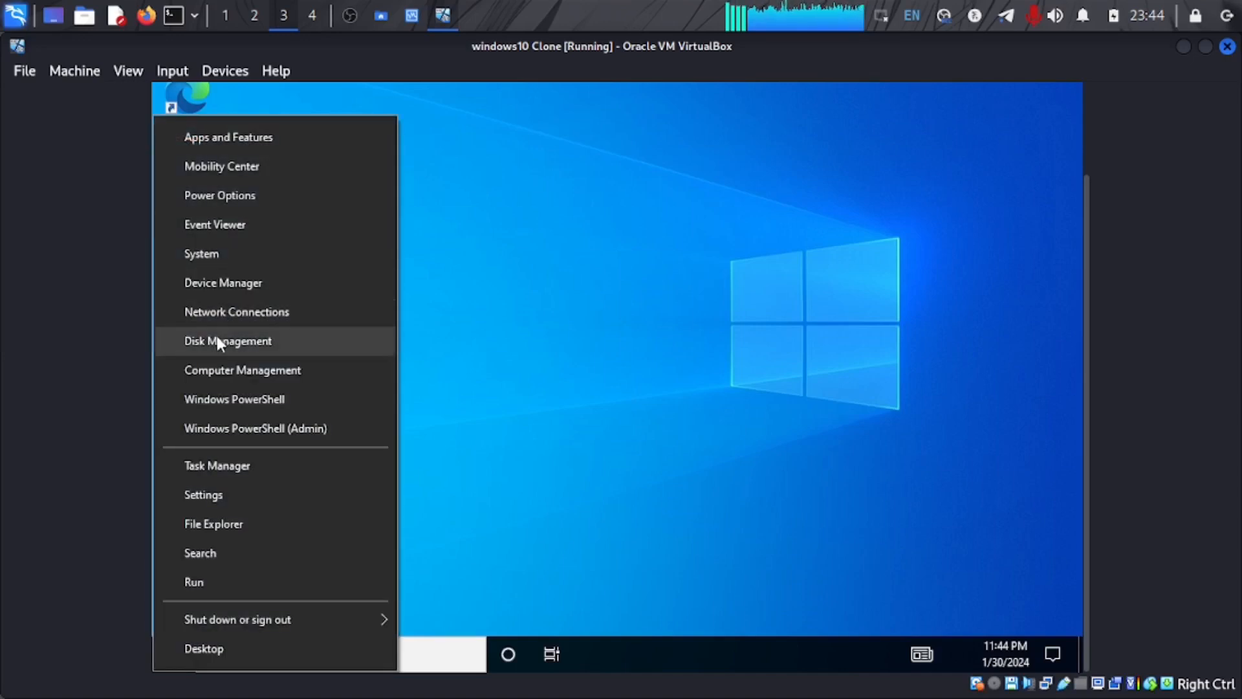
pyautogui.click(216, 343)
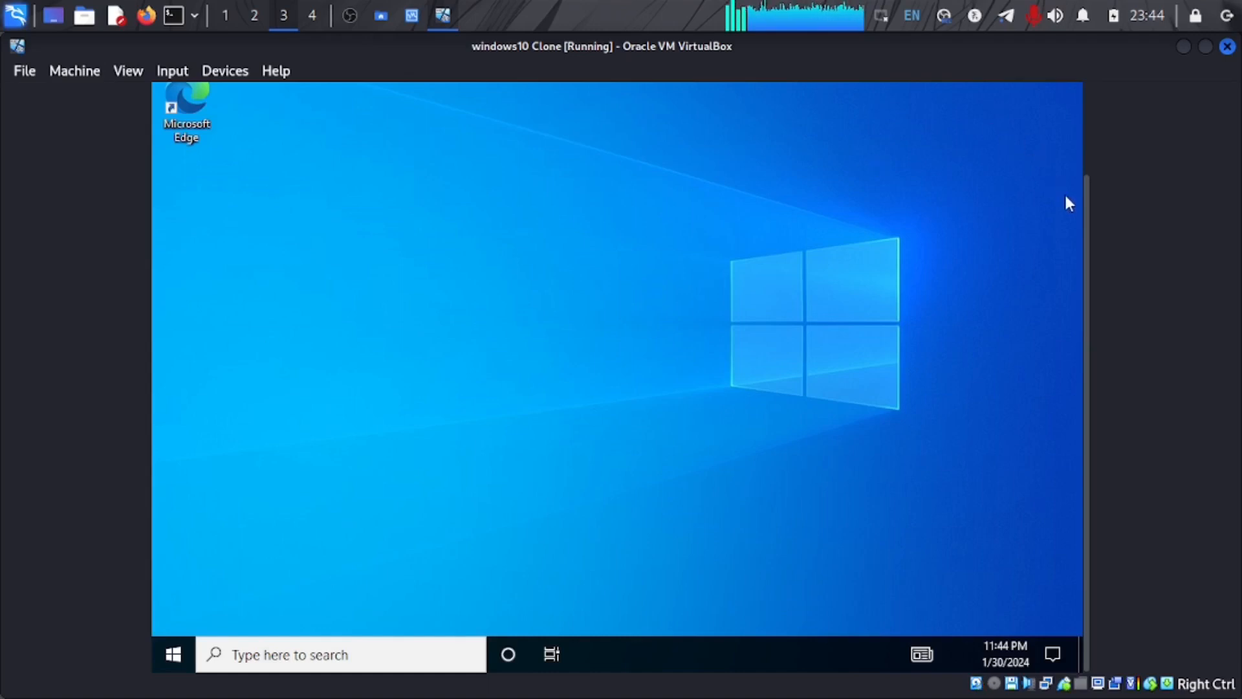
pyautogui.moveTo(1089, 228); pyautogui.dragTo(1088, 138)
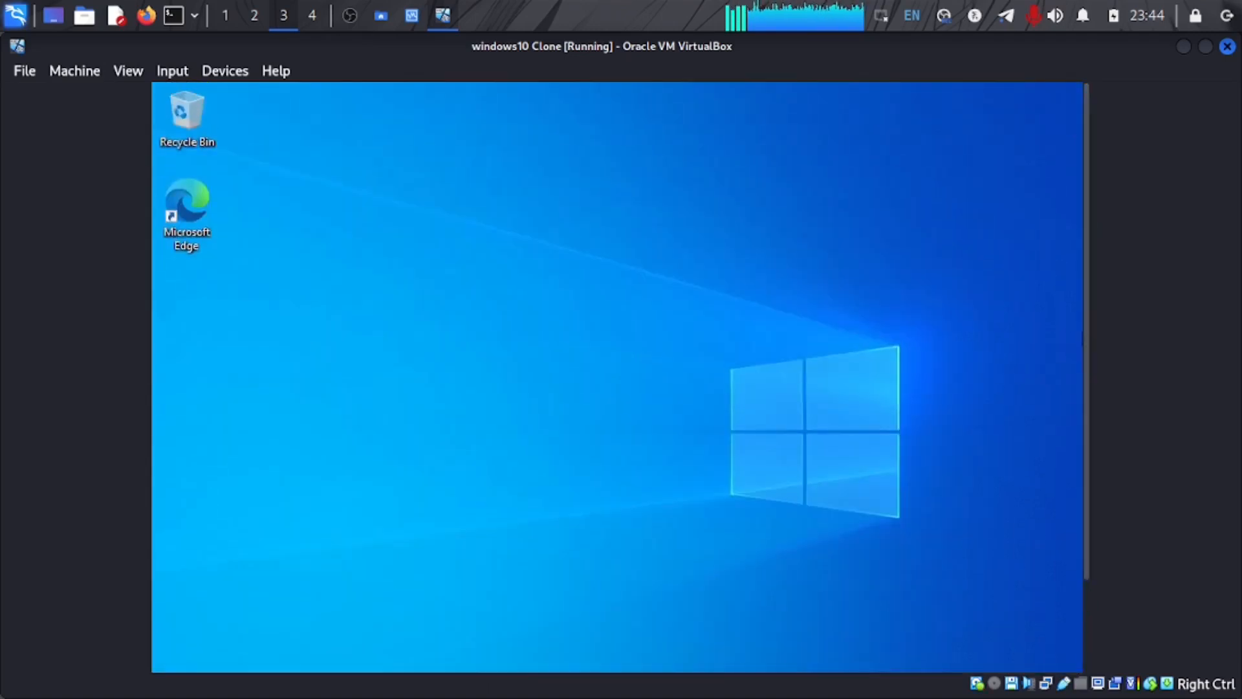
# Step: Open Recycle Bin, then check in This PC that Local Disk (C:) has 72.0 KB free of 11.3 GB
pyautogui.doubleClick(175, 119)
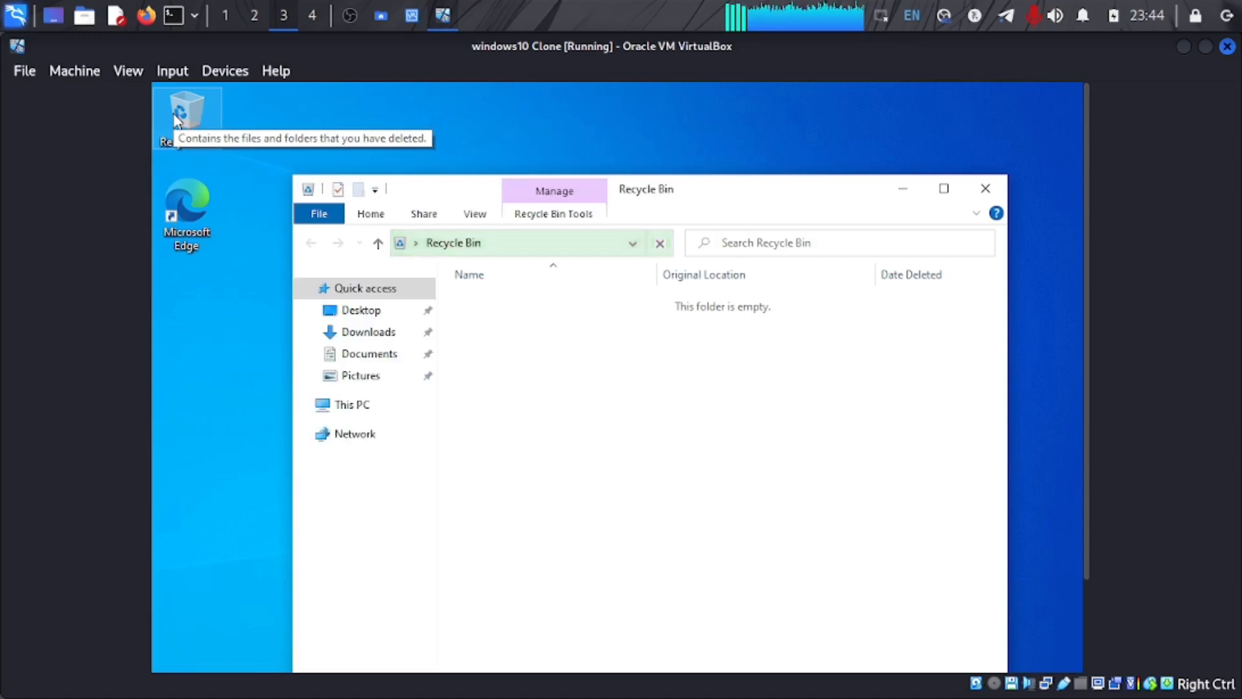
pyautogui.click(351, 407)
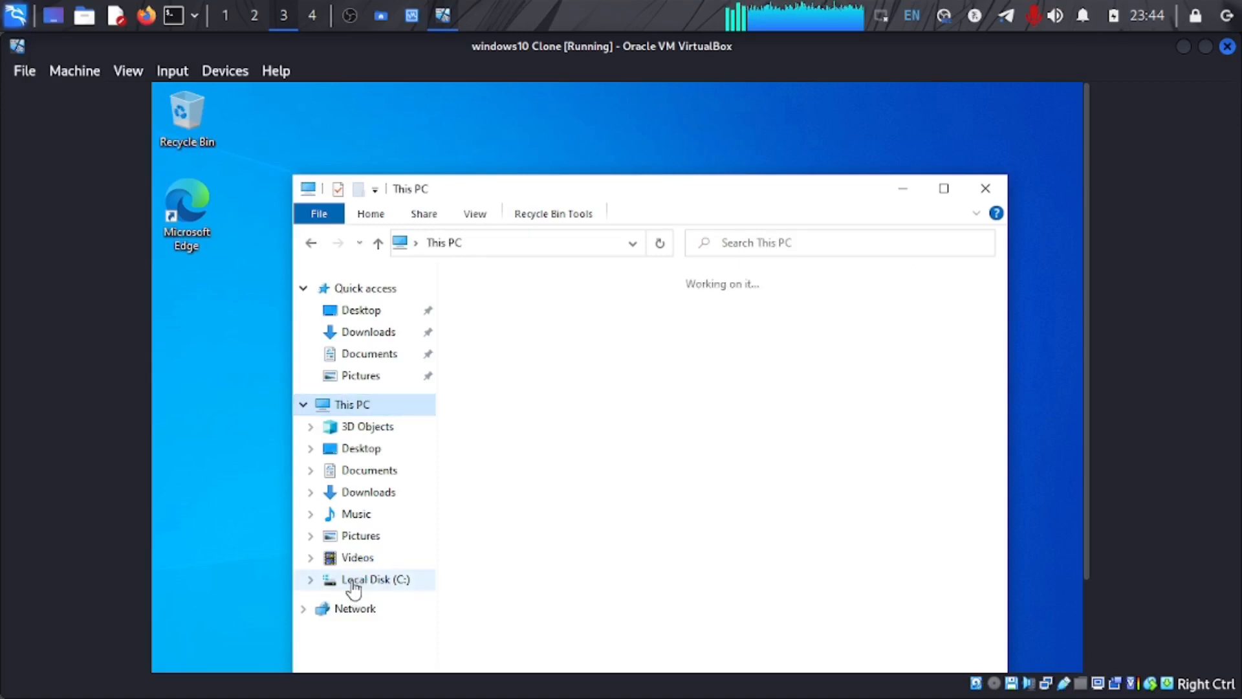
pyautogui.click(353, 581)
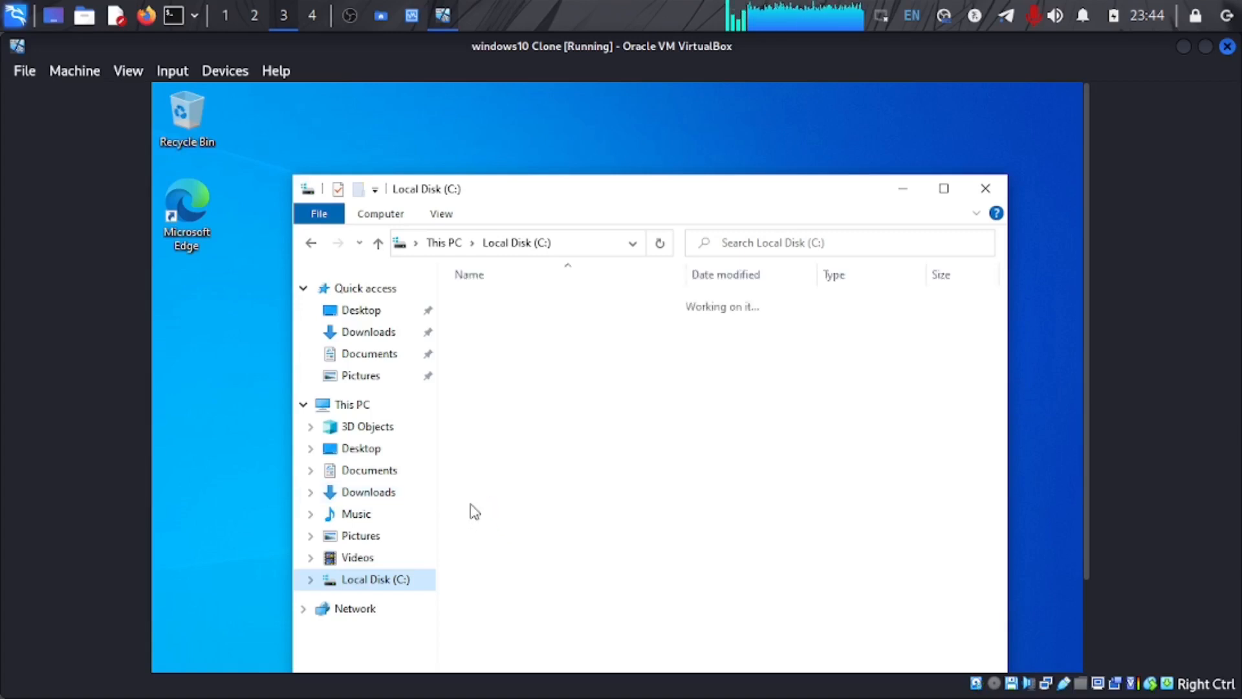
pyautogui.click(358, 404)
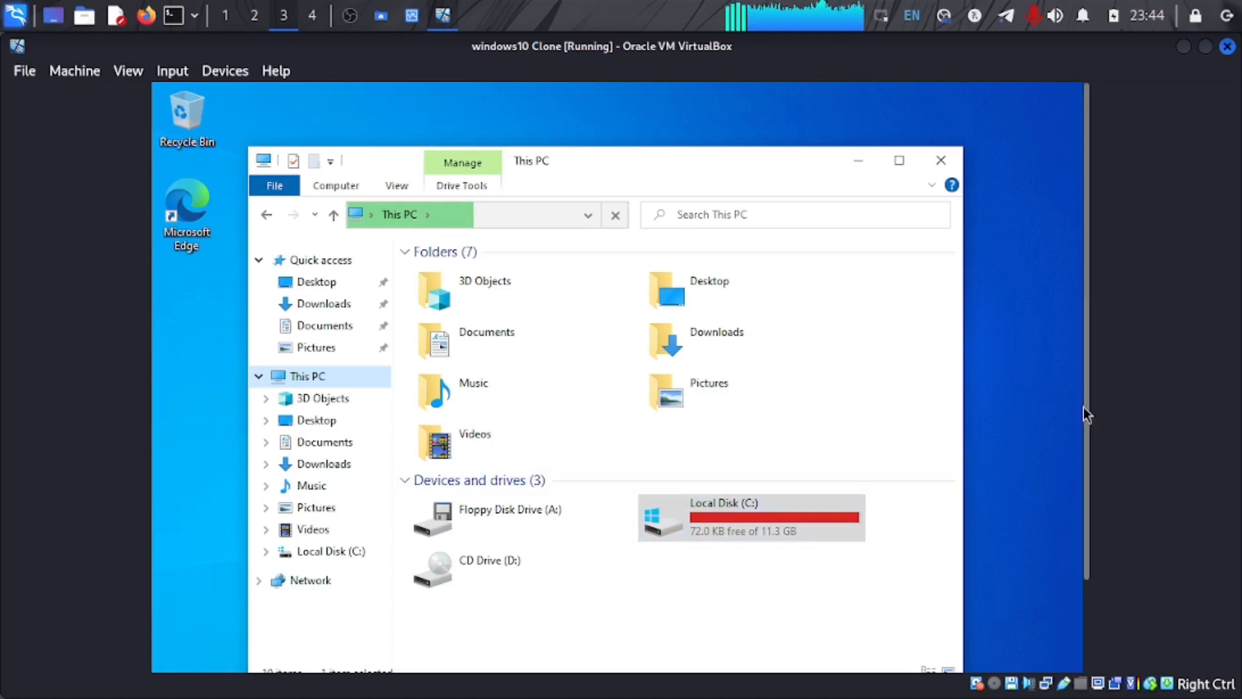
pyautogui.moveTo(1087, 411); pyautogui.dragTo(1092, 558)
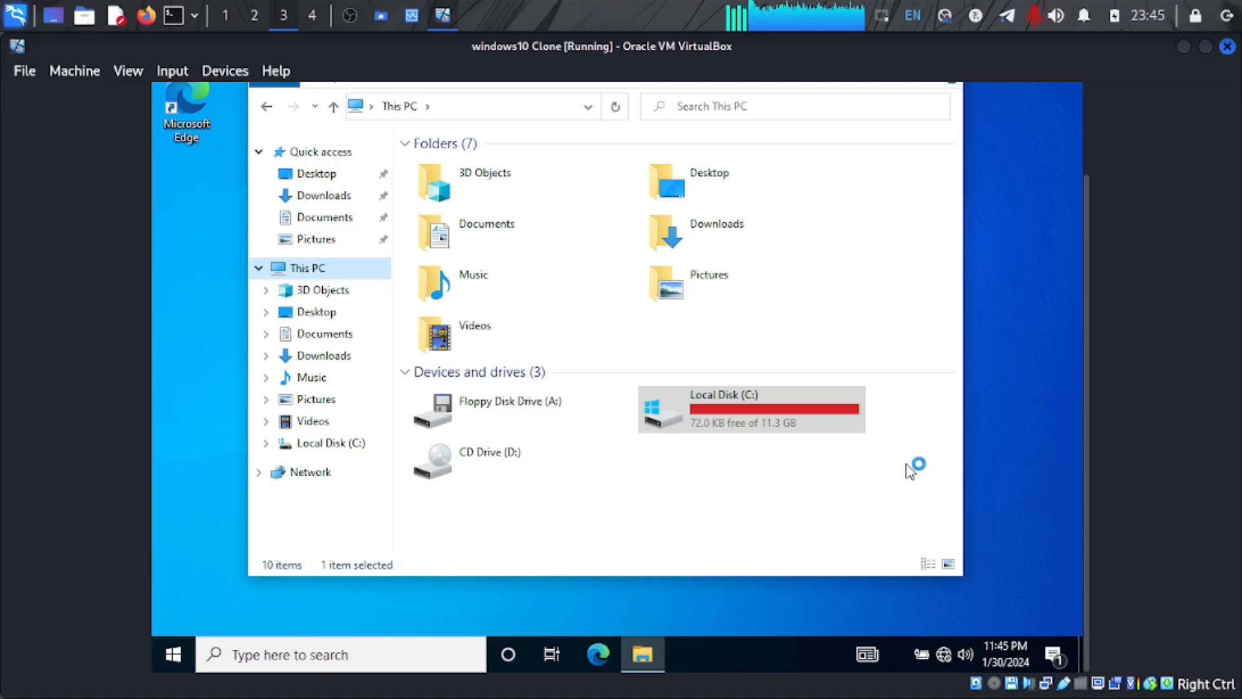
# Step: Launch Disk Management from the Start button's Win+X menu, showing 11.34 GB C: beside 8.76 GB unallocated
pyautogui.click(181, 669)
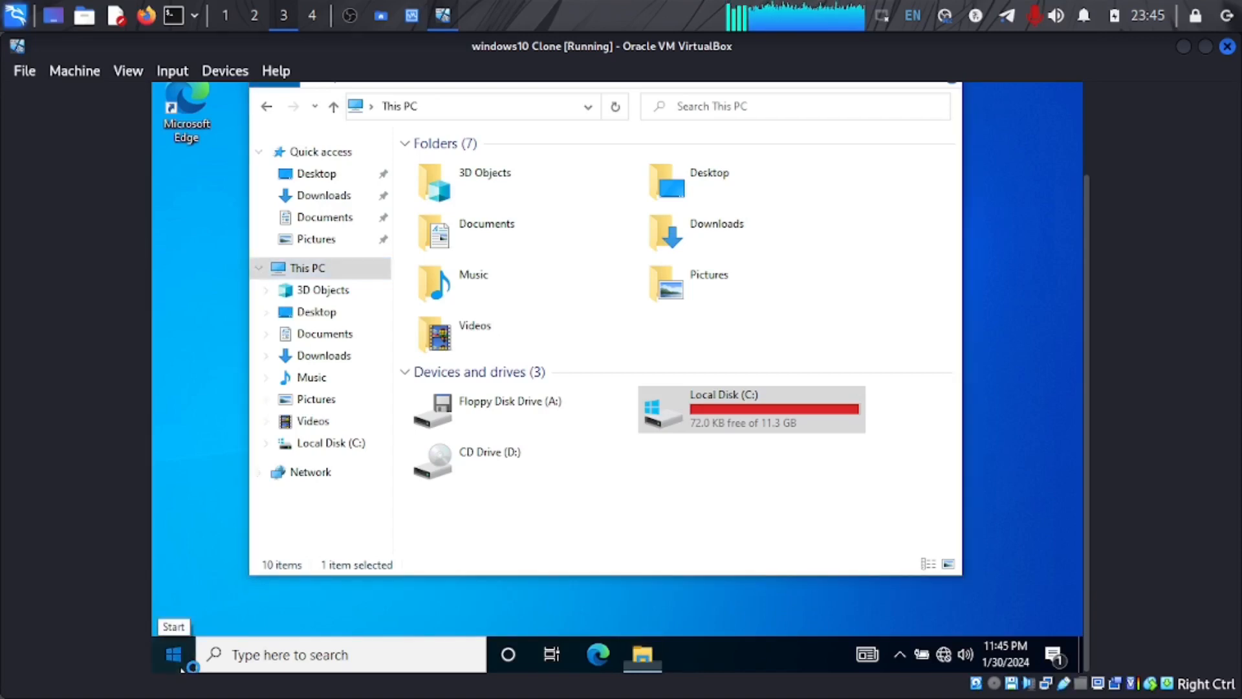
pyautogui.rightClick(182, 670)
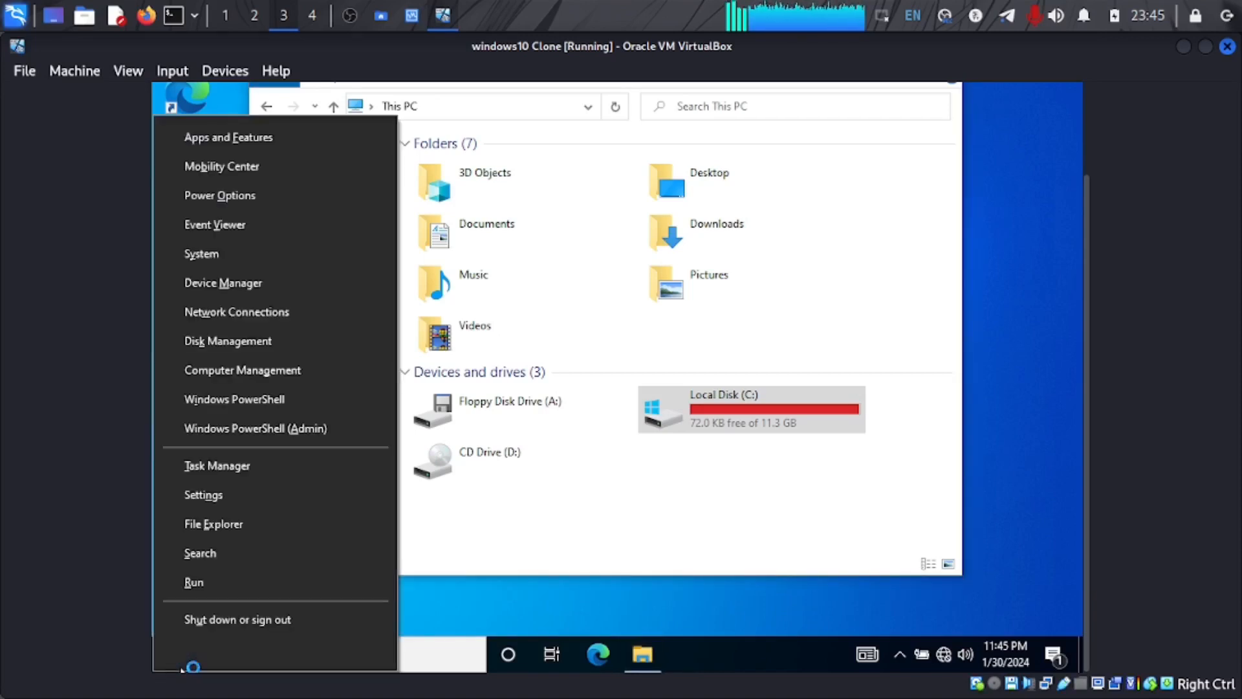
pyautogui.click(246, 343)
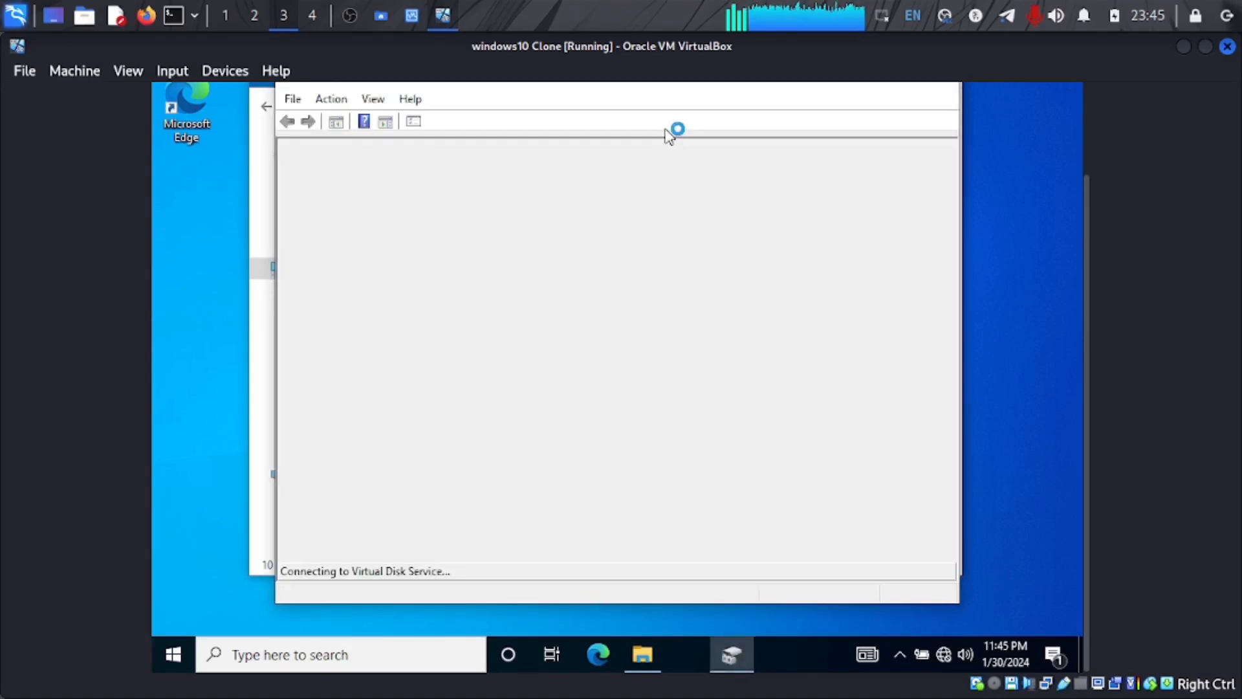
pyautogui.moveTo(1088, 251); pyautogui.dragTo(1084, 203)
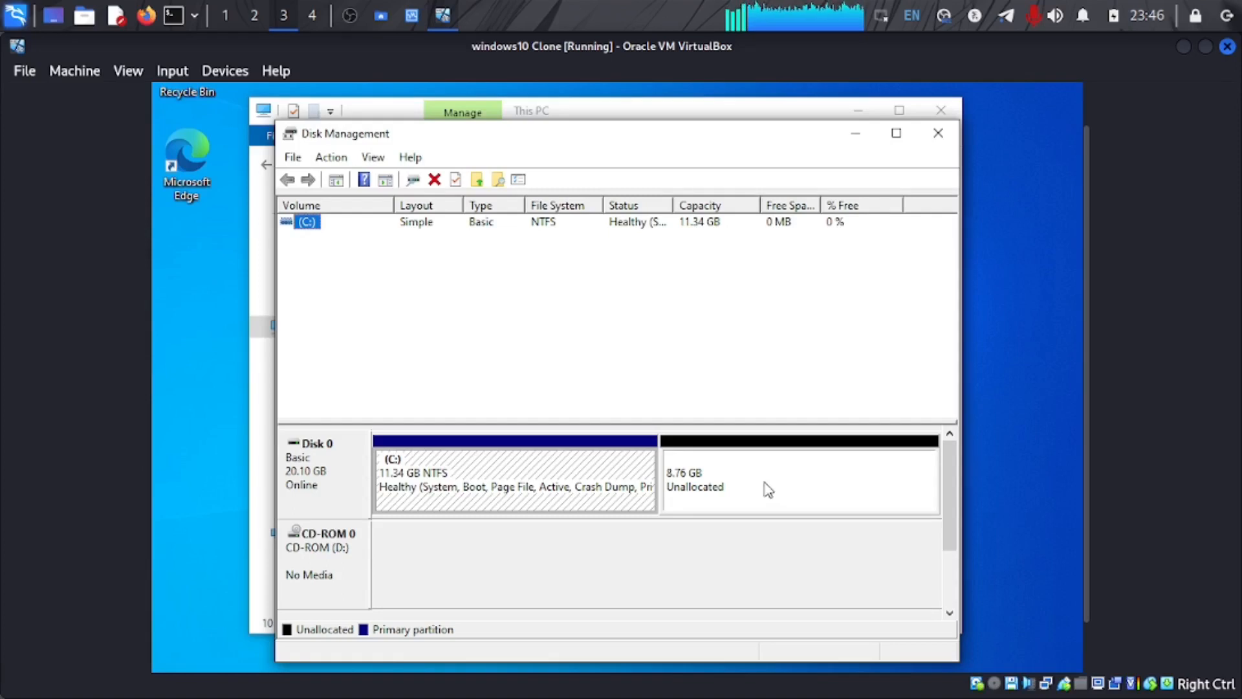
# Step: Extend the C: partition with the Extend Volume Wizard using all 8965 MB of unallocated space
pyautogui.click(621, 469)
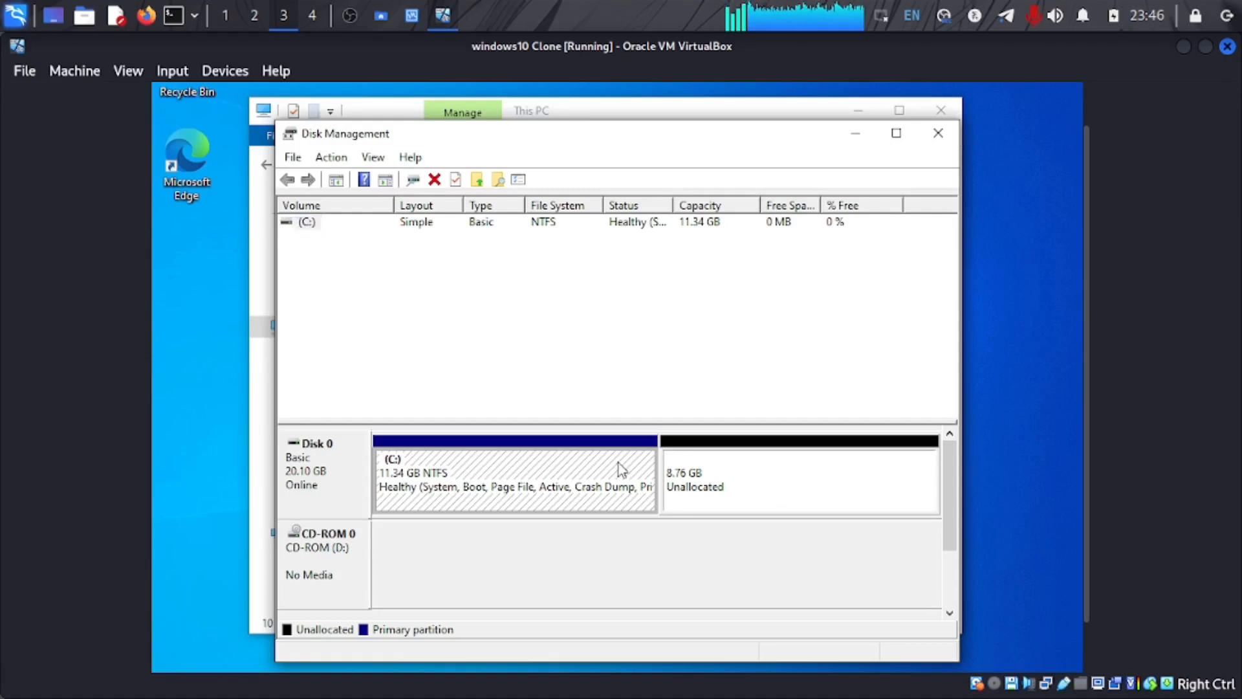
pyautogui.rightClick(622, 469)
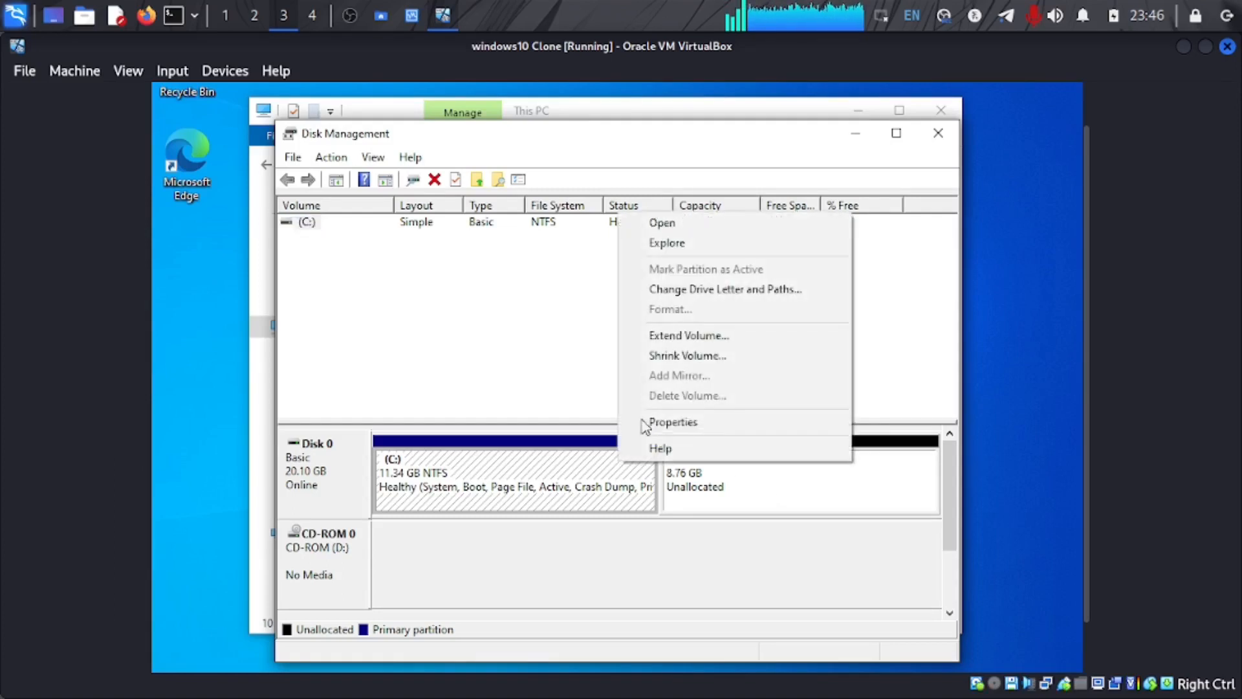
pyautogui.click(689, 336)
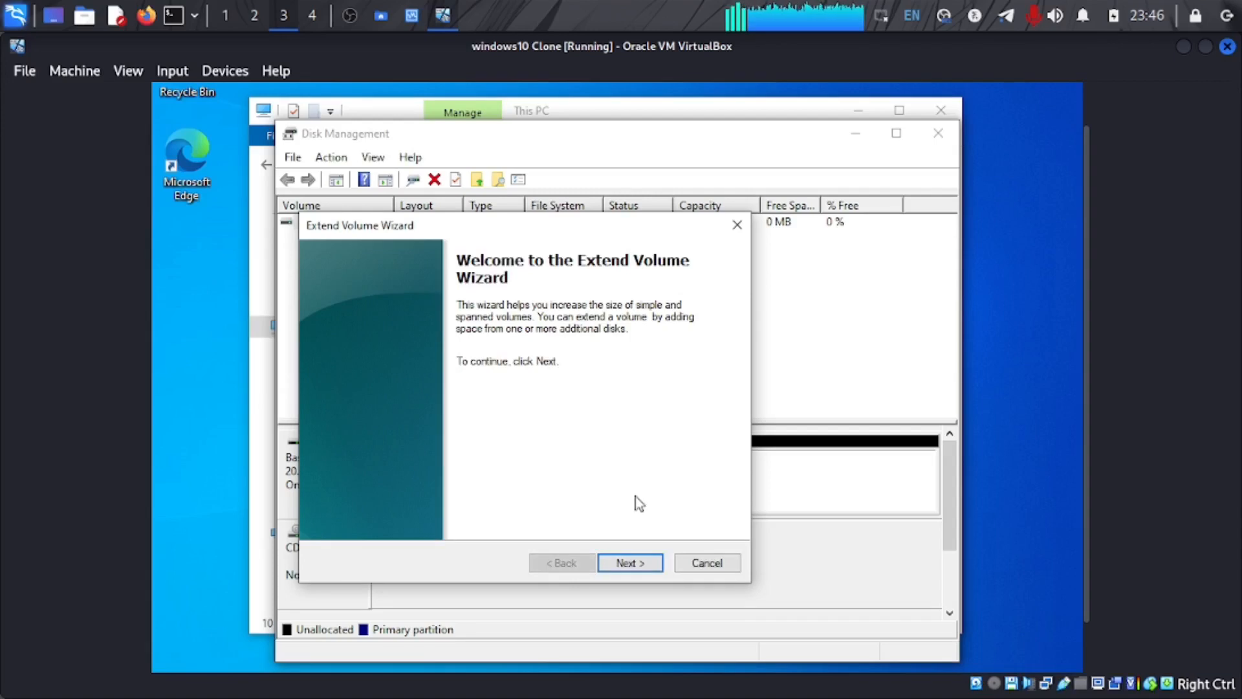
pyautogui.click(635, 565)
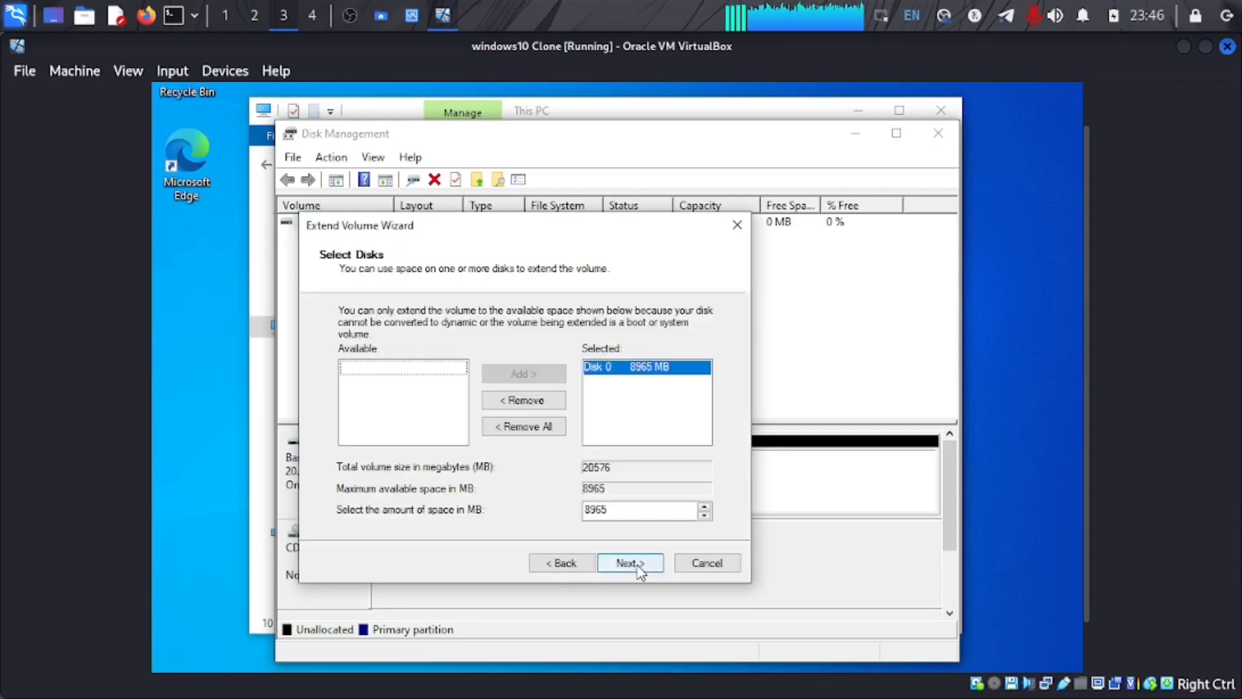
pyautogui.click(631, 563)
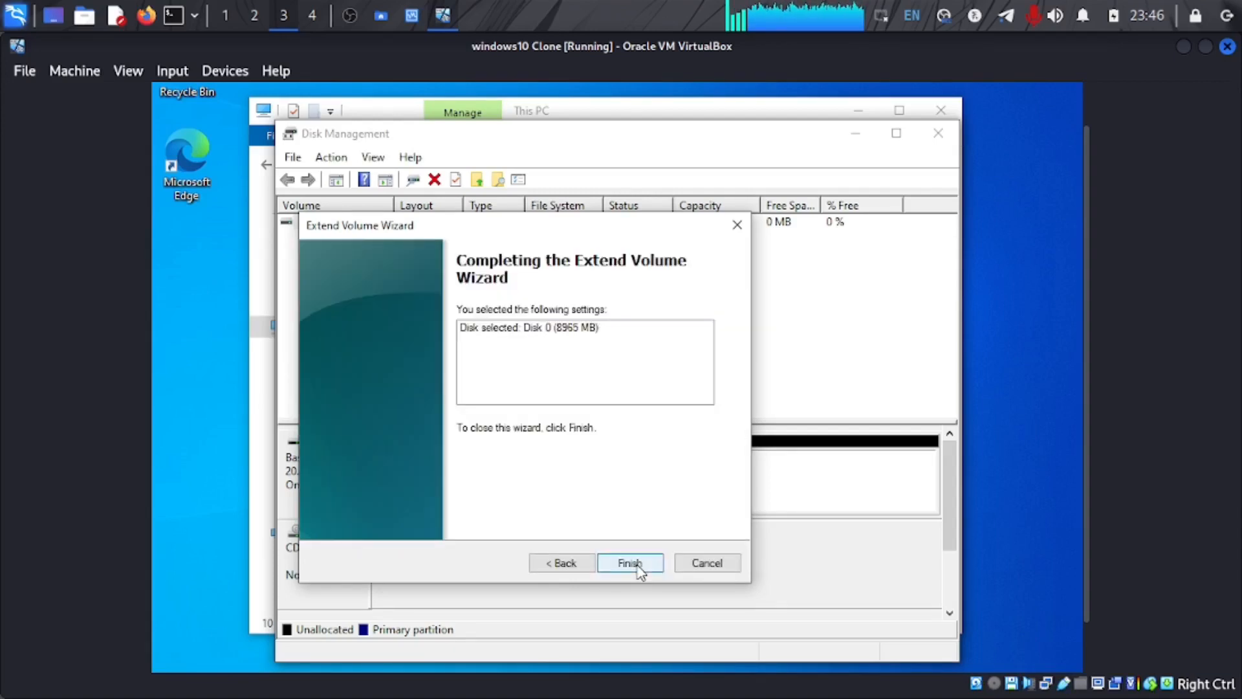
pyautogui.click(631, 563)
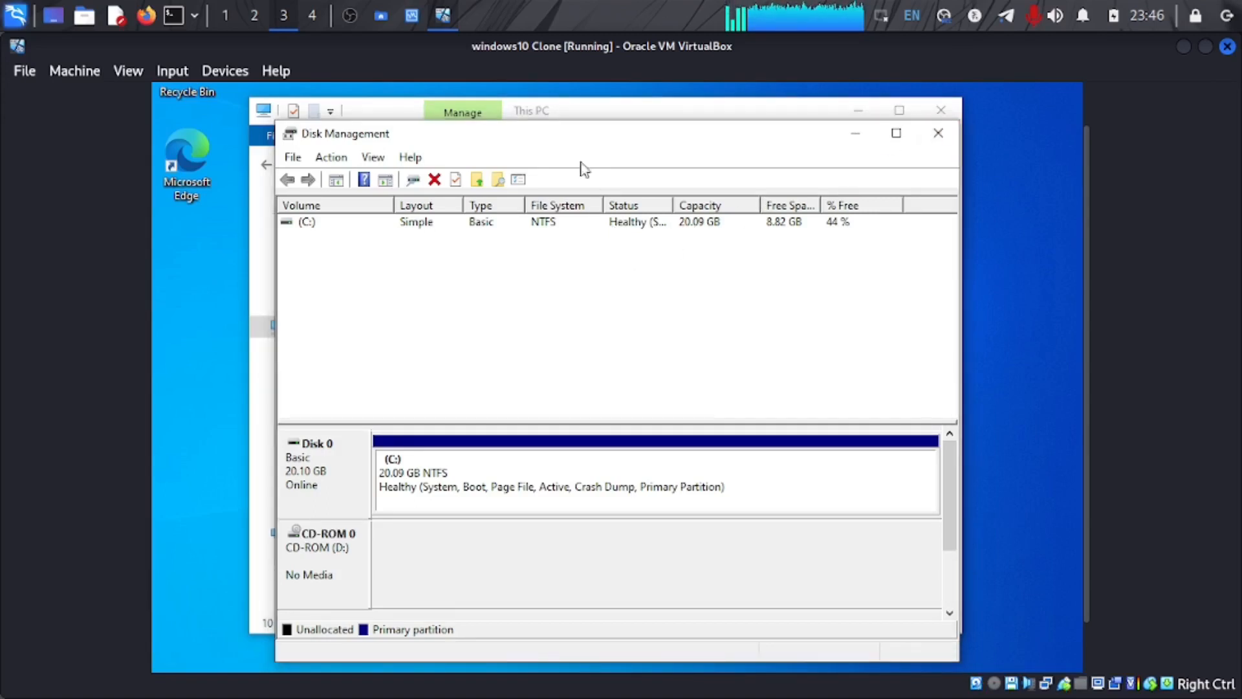
# Step: Bring the This PC window forward and refresh it to show C:'s enlarged size
pyautogui.click(586, 116)
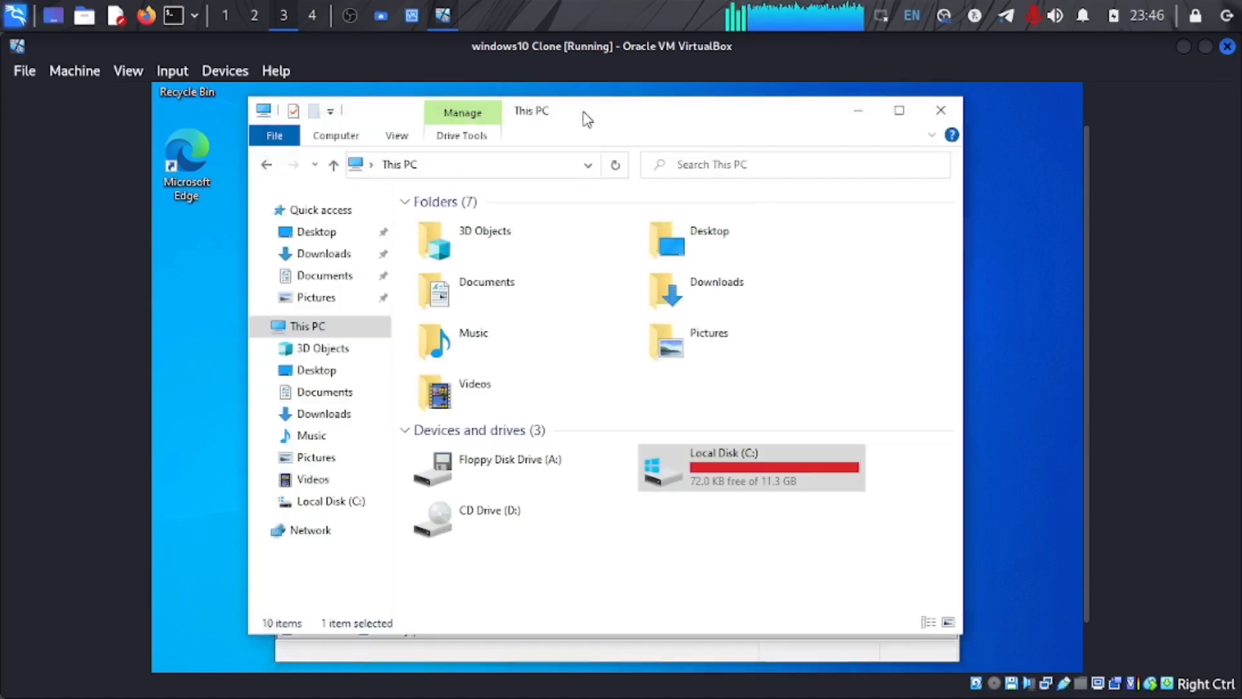
pyautogui.click(624, 166)
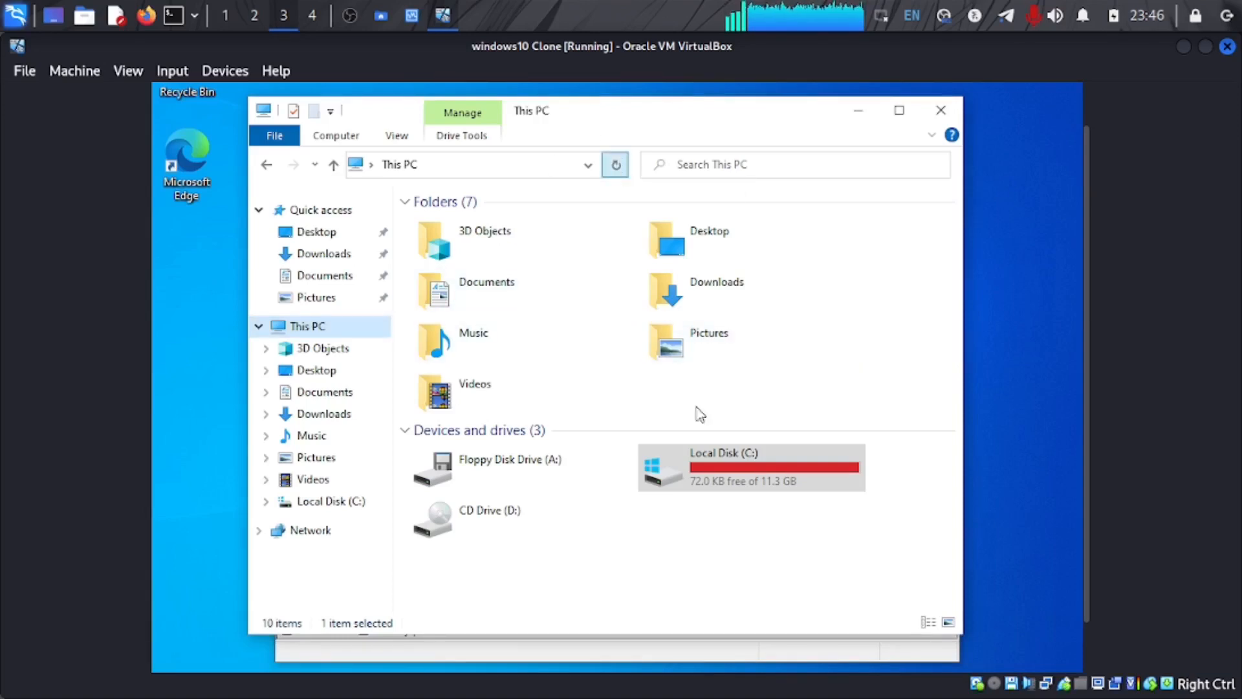